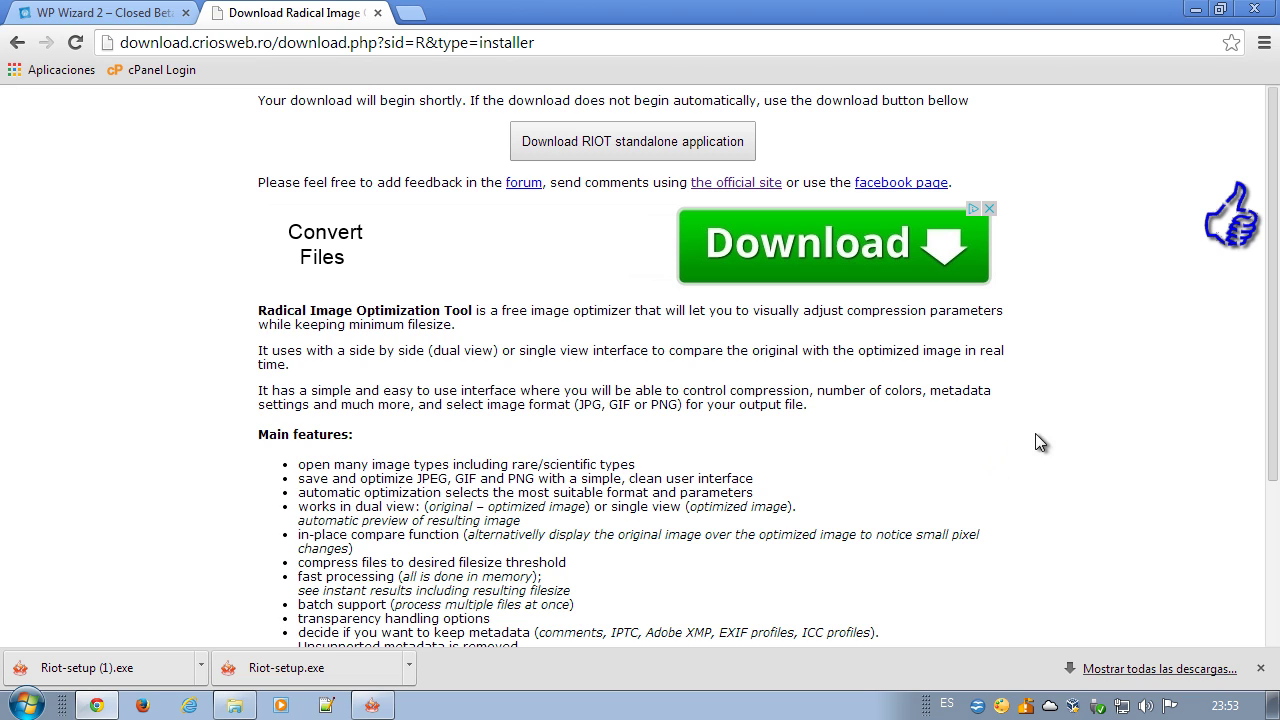
Return to the RIOT home page and look at the "Resize images" heading.
{"action": "left_click", "coordinate": [18, 46]}
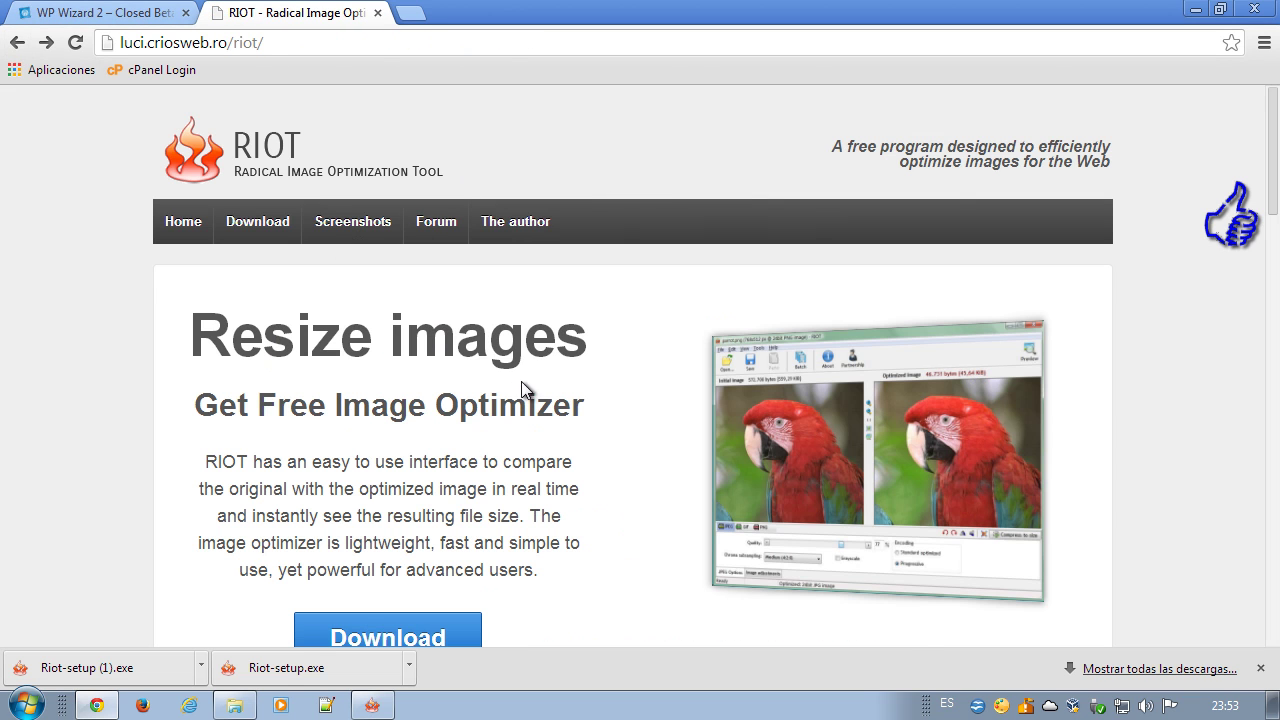
{"action": "left_click_drag", "start_coordinate": [594, 346], "coordinate": [177, 338]}
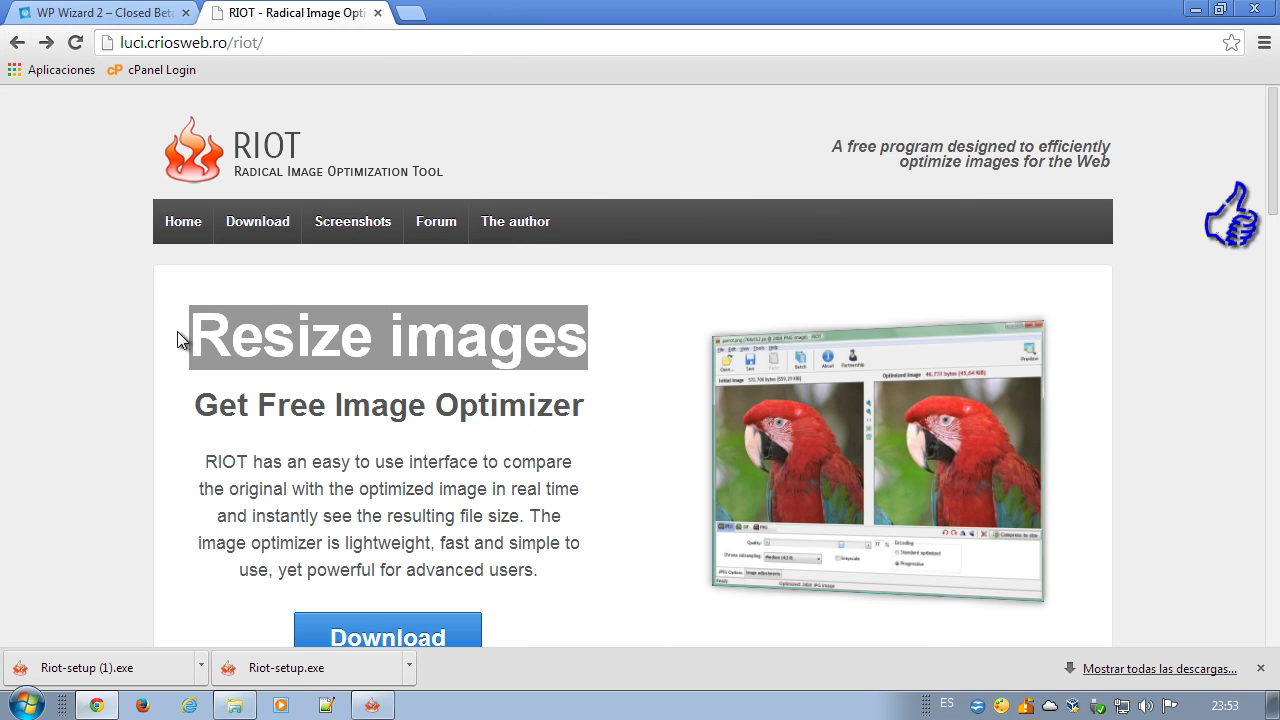
{"action": "left_click", "coordinate": [474, 401]}
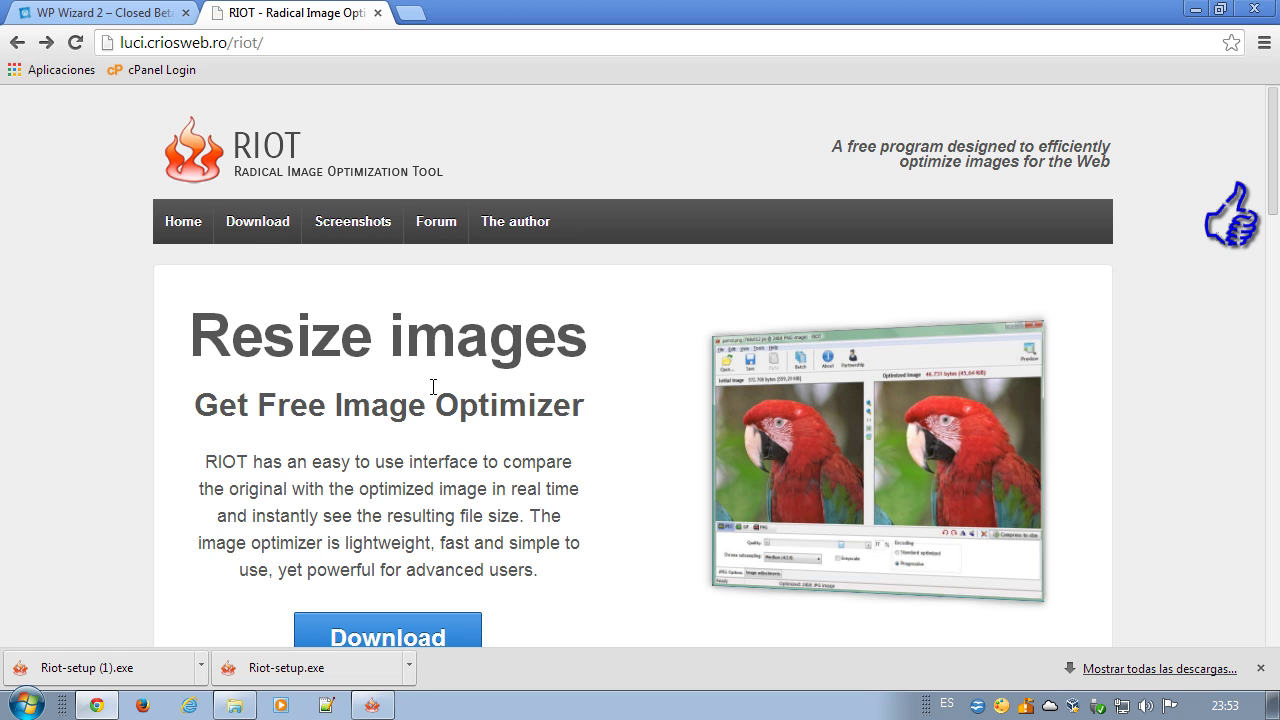
Minimize the browser and reposition the RIOT window on the desktop, clear of the desktop icons.
{"action": "left_click", "coordinate": [1195, 9]}
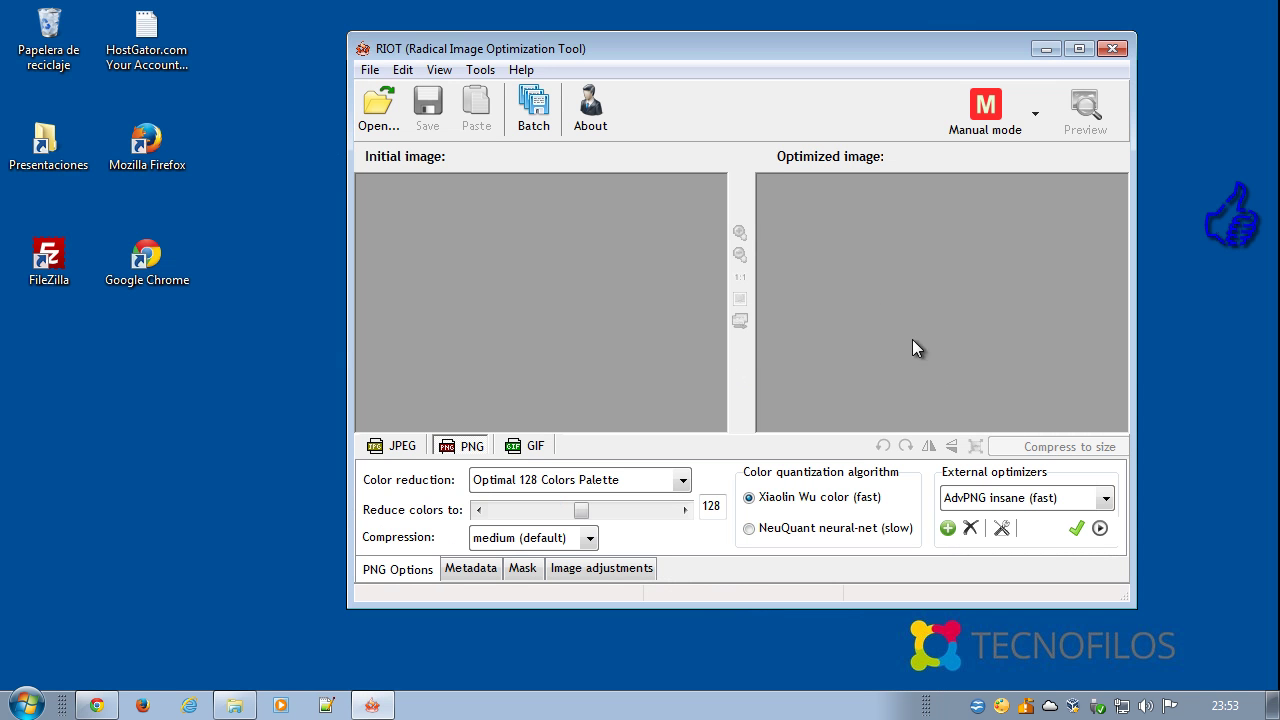
{"action": "left_click_drag", "start_coordinate": [700, 49], "coordinate": [674, 78]}
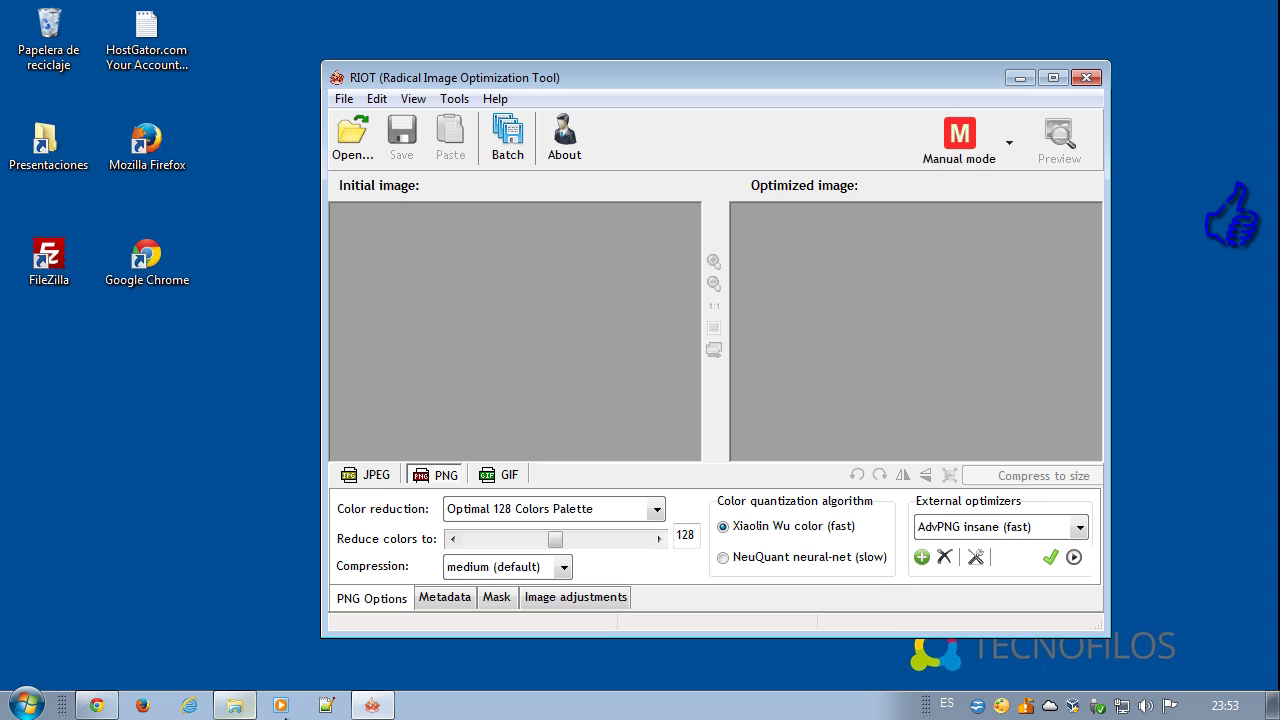
{"action": "left_click_drag", "start_coordinate": [653, 80], "coordinate": [763, 63]}
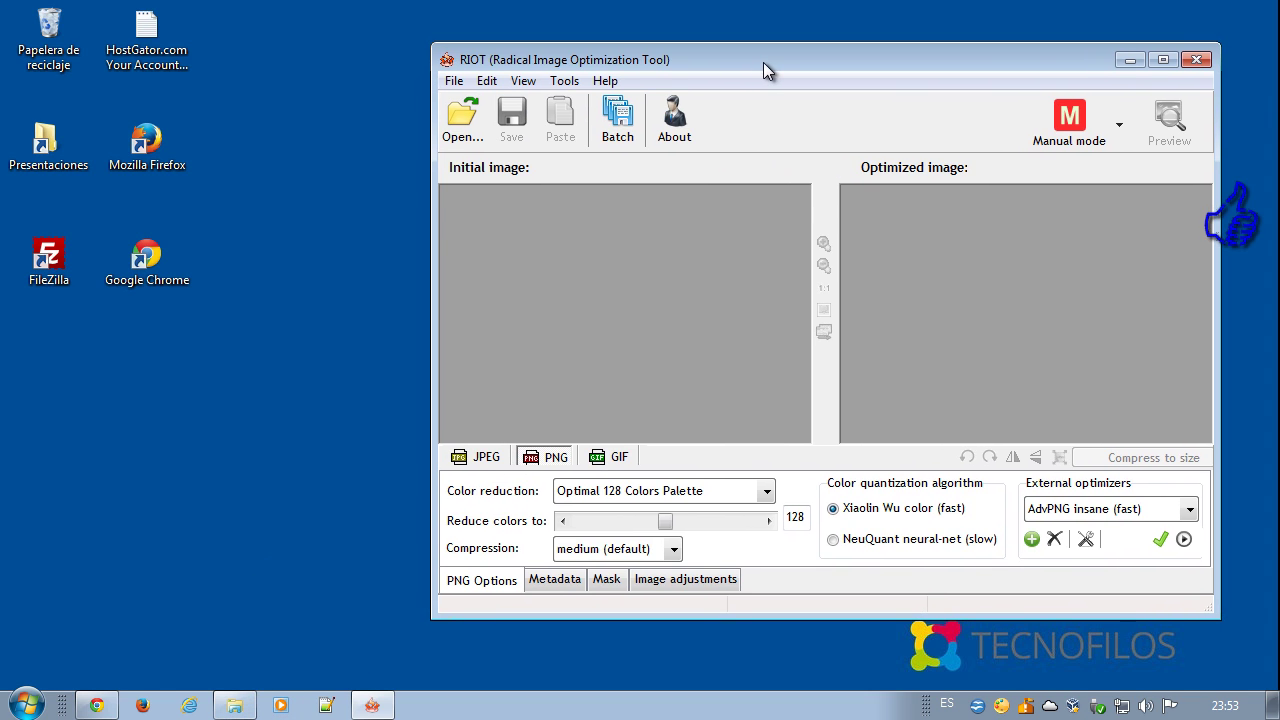
Switch to the Imágenes de muestra folder and check the details of its first three JPG files.
{"action": "mouse_move", "coordinate": [248, 710]}
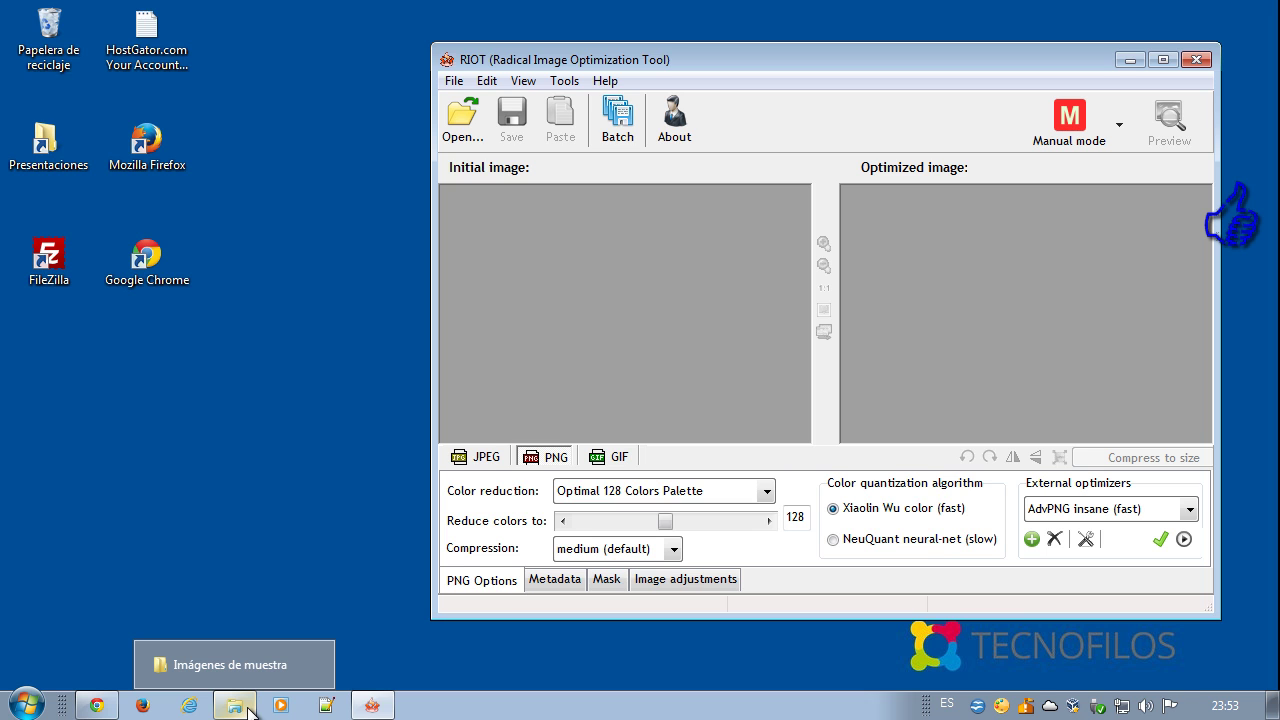
{"action": "left_click", "coordinate": [248, 710]}
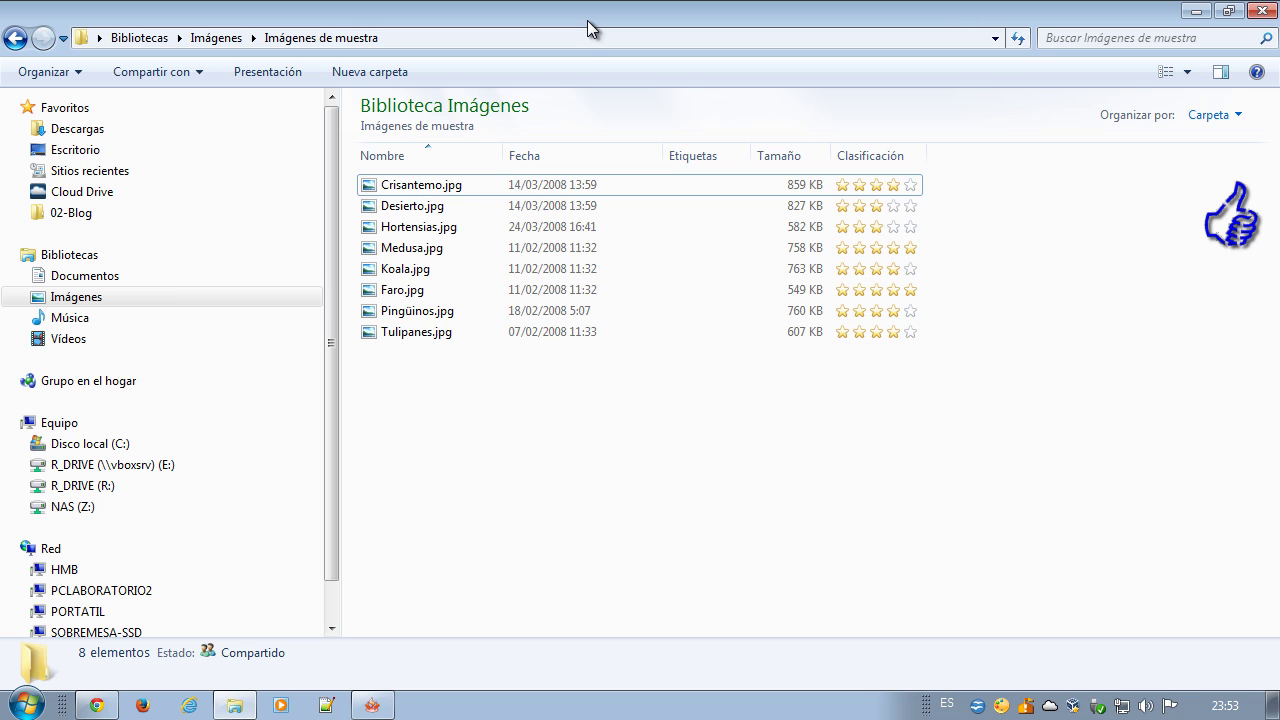
{"action": "left_click", "coordinate": [440, 186]}
{"action": "left_click", "coordinate": [420, 206]}
{"action": "left_click", "coordinate": [407, 228]}
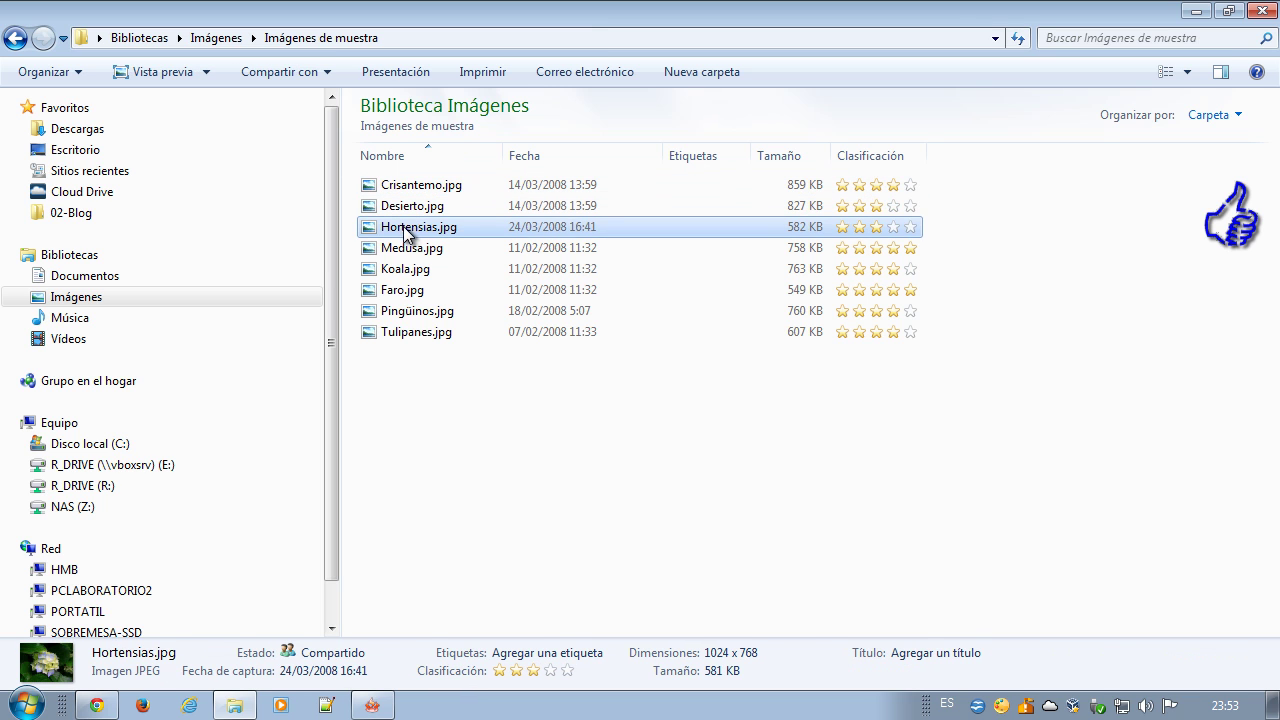
Show the preview pane and preview the sample images from Desierto.jpg through Tulipanes.jpg.
{"action": "left_click", "coordinate": [1220, 72]}
{"action": "left_click", "coordinate": [440, 203]}
{"action": "left_click", "coordinate": [414, 228]}
{"action": "left_click", "coordinate": [410, 249]}
{"action": "left_click", "coordinate": [405, 269]}
{"action": "left_click", "coordinate": [400, 289]}
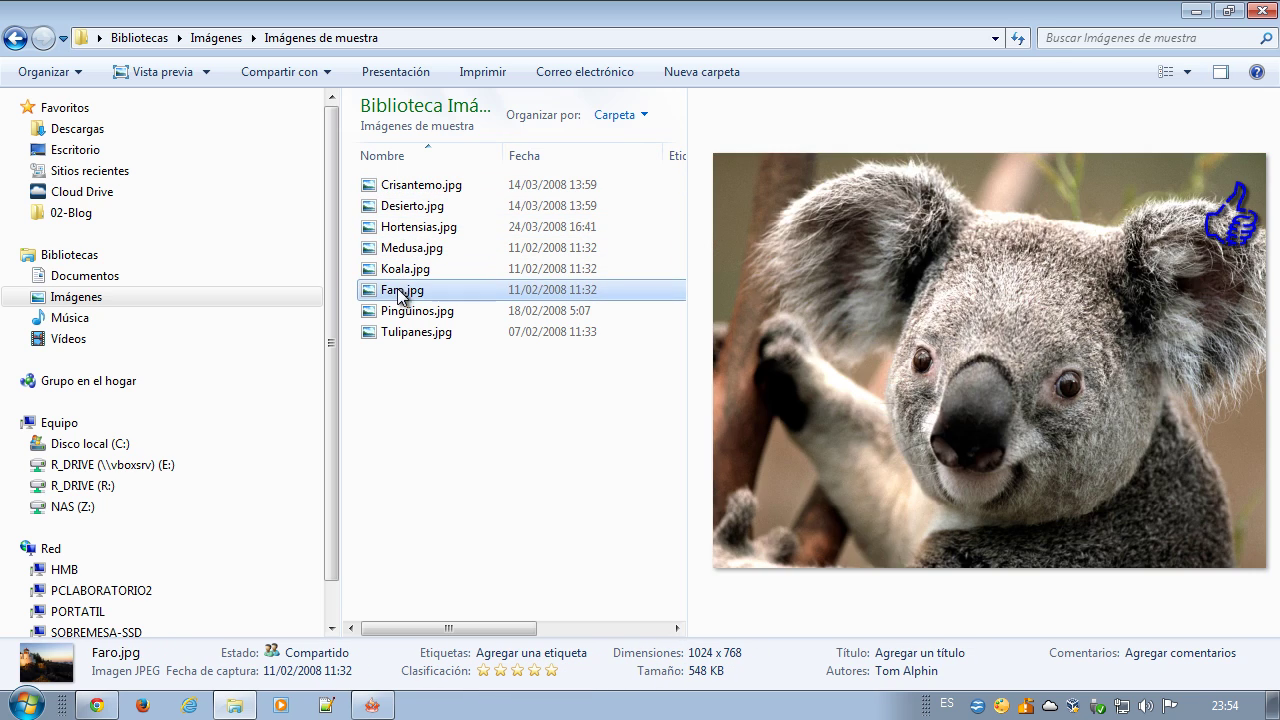
{"action": "left_click", "coordinate": [405, 311]}
{"action": "left_click", "coordinate": [395, 333]}
{"action": "left_click_drag", "start_coordinate": [497, 633], "coordinate": [467, 655]}
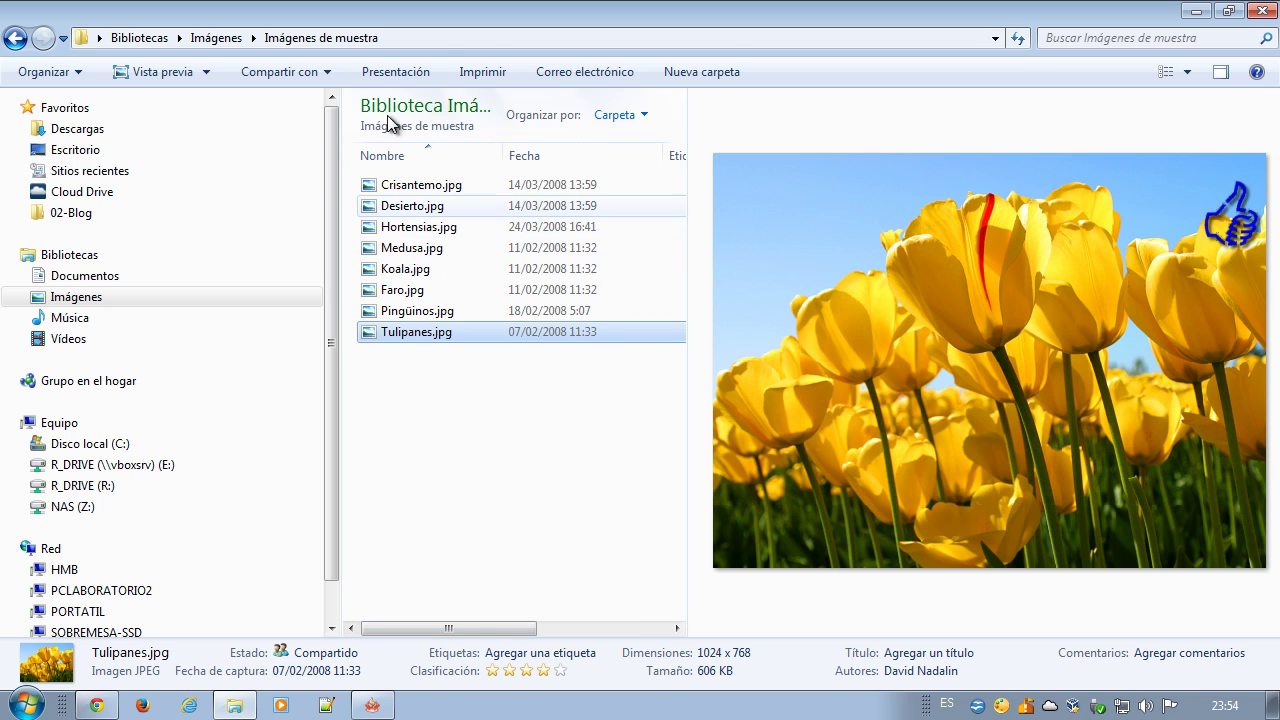
Copy the path of the sample images folder and open RIOT's Batch optimizer, checking its additional tasks.
{"action": "left_click", "coordinate": [434, 37]}
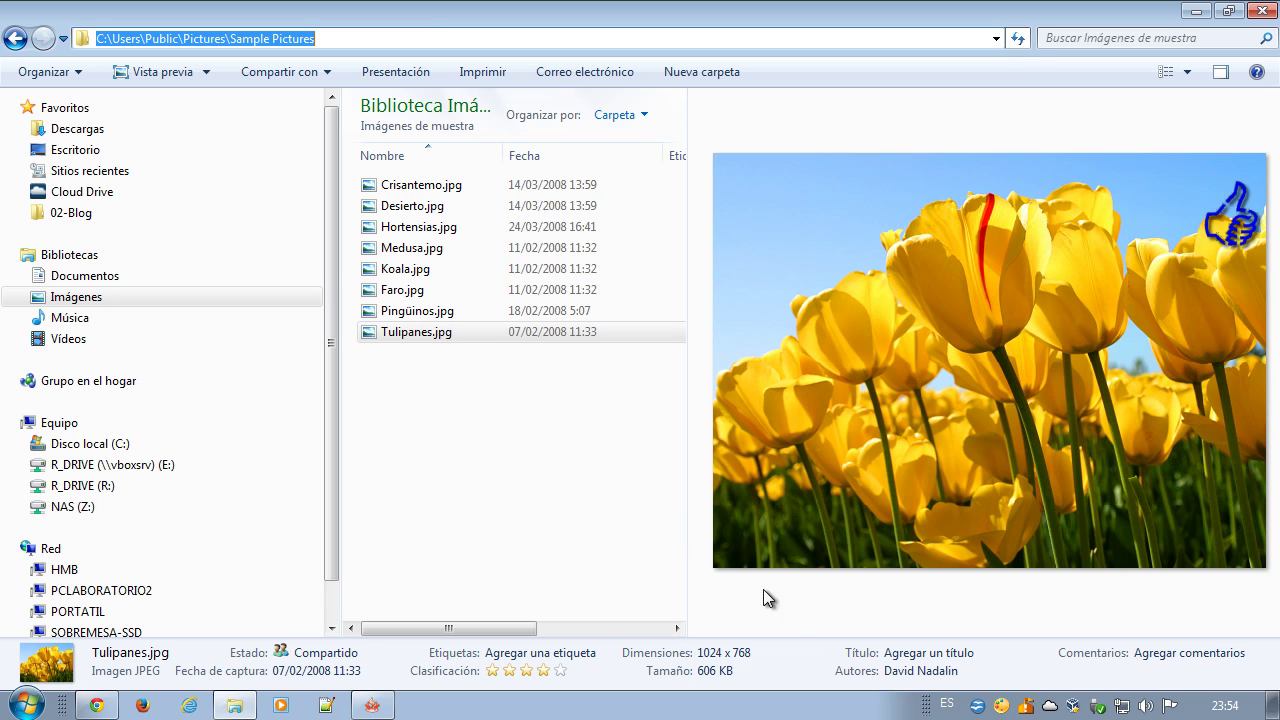
{"action": "left_click", "coordinate": [372, 705]}
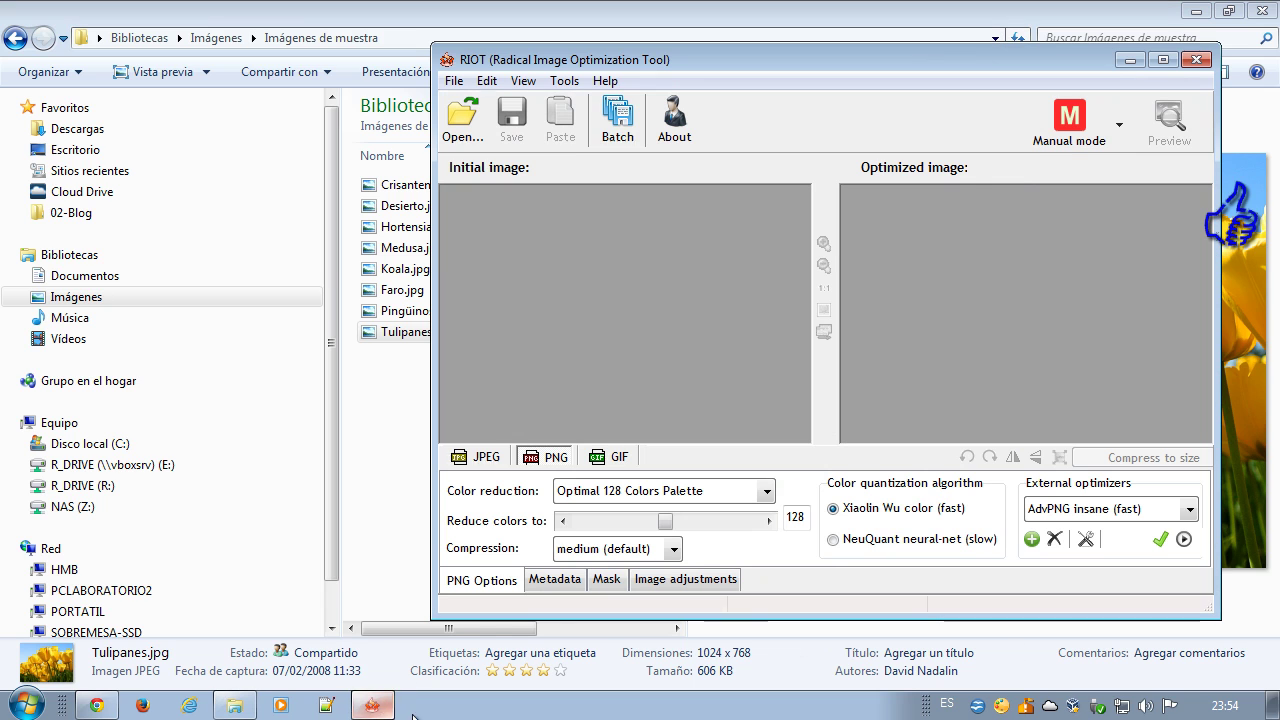
{"action": "left_click", "coordinate": [618, 122]}
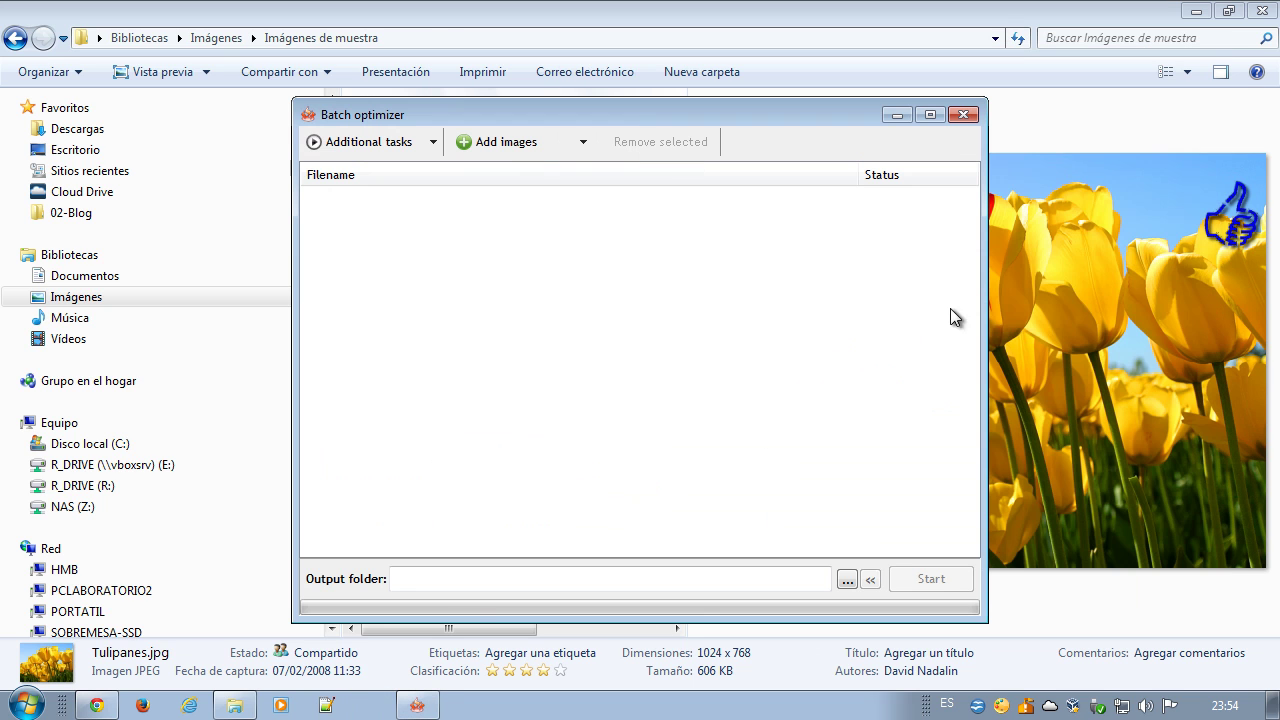
{"action": "left_click", "coordinate": [371, 145]}
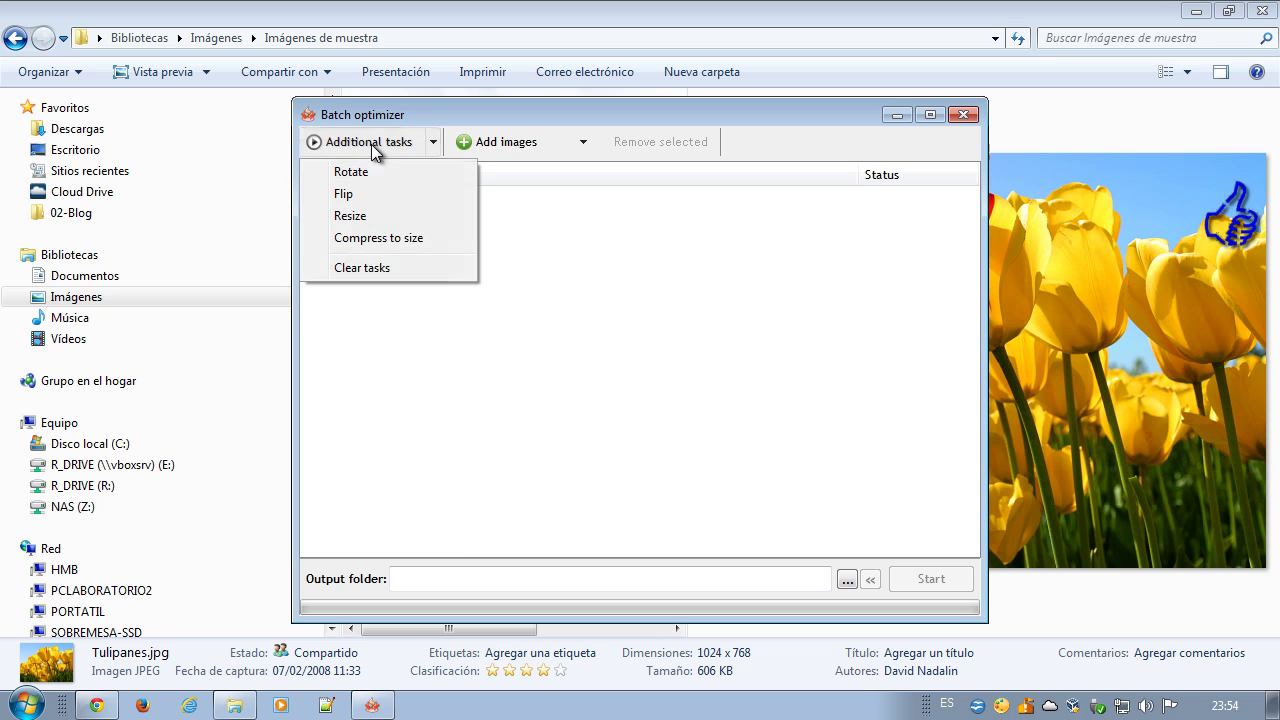
Add all eight images from the copied sample images folder to the batch and narrow the Filename column.
{"action": "left_click", "coordinate": [494, 145]}
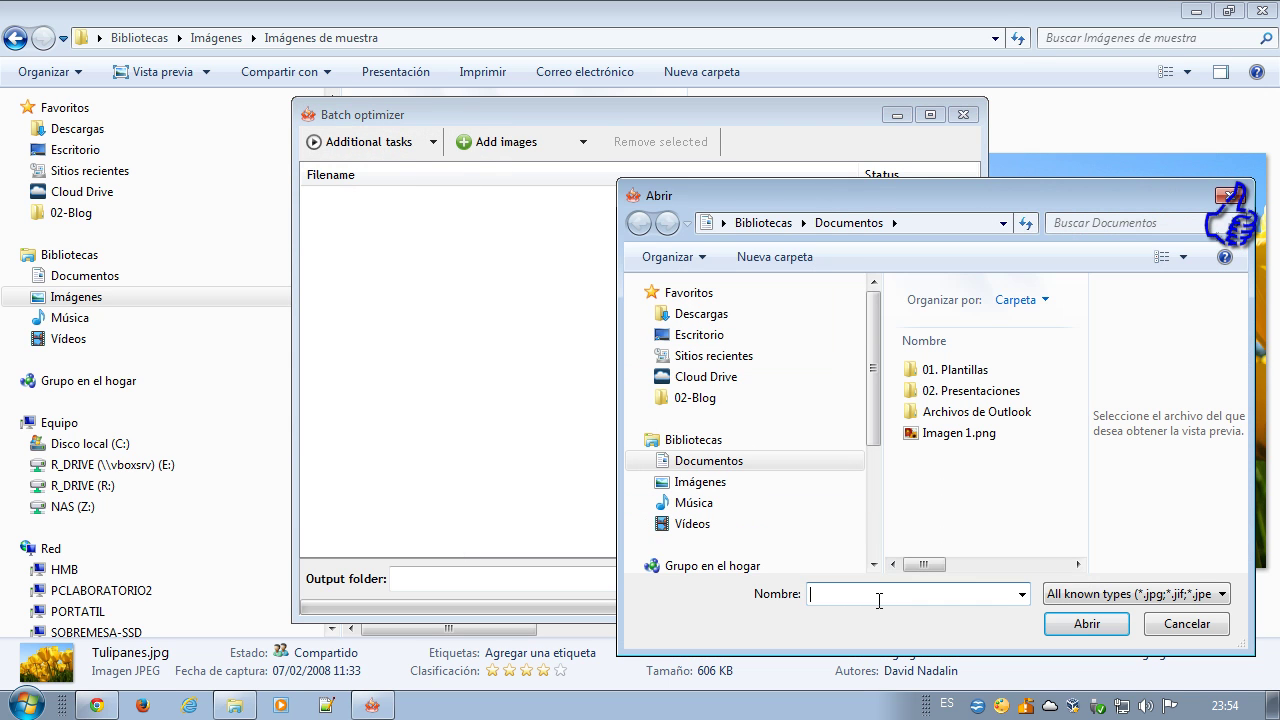
{"action": "key", "text": "ctrl+v"}
{"action": "left_click", "coordinate": [1080, 629]}
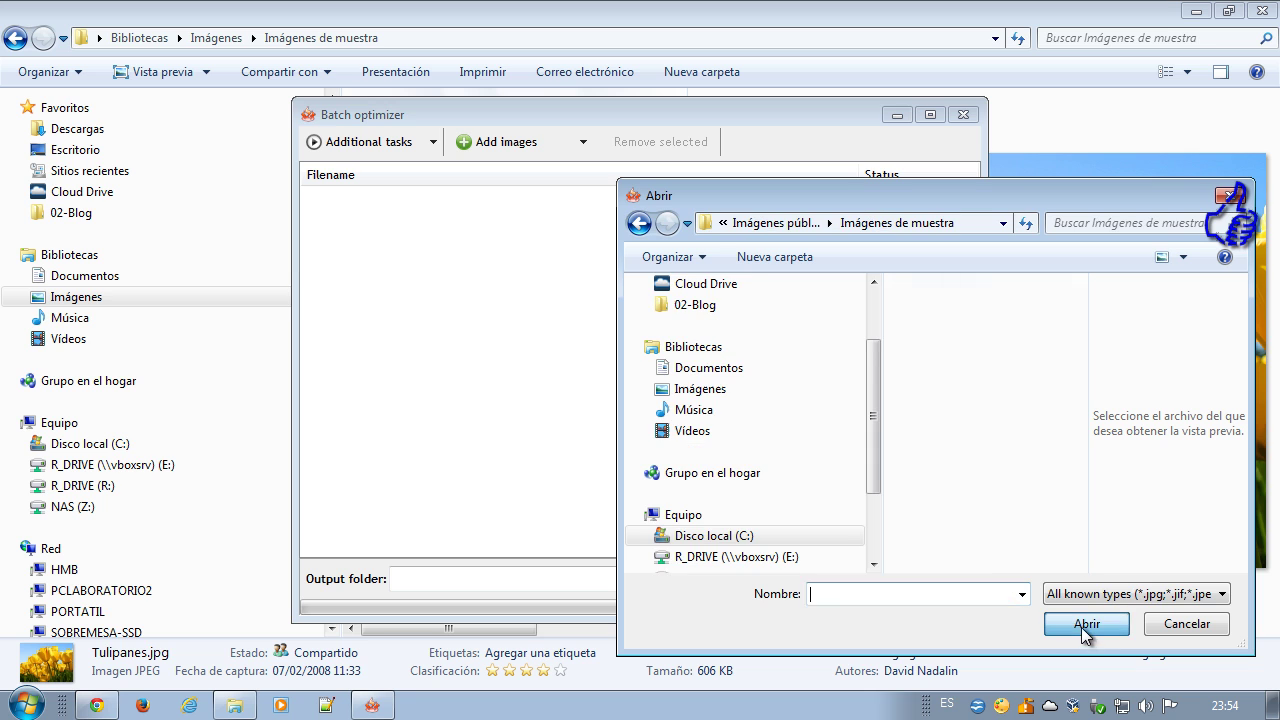
{"action": "left_click_drag", "start_coordinate": [1031, 306], "coordinate": [897, 648]}
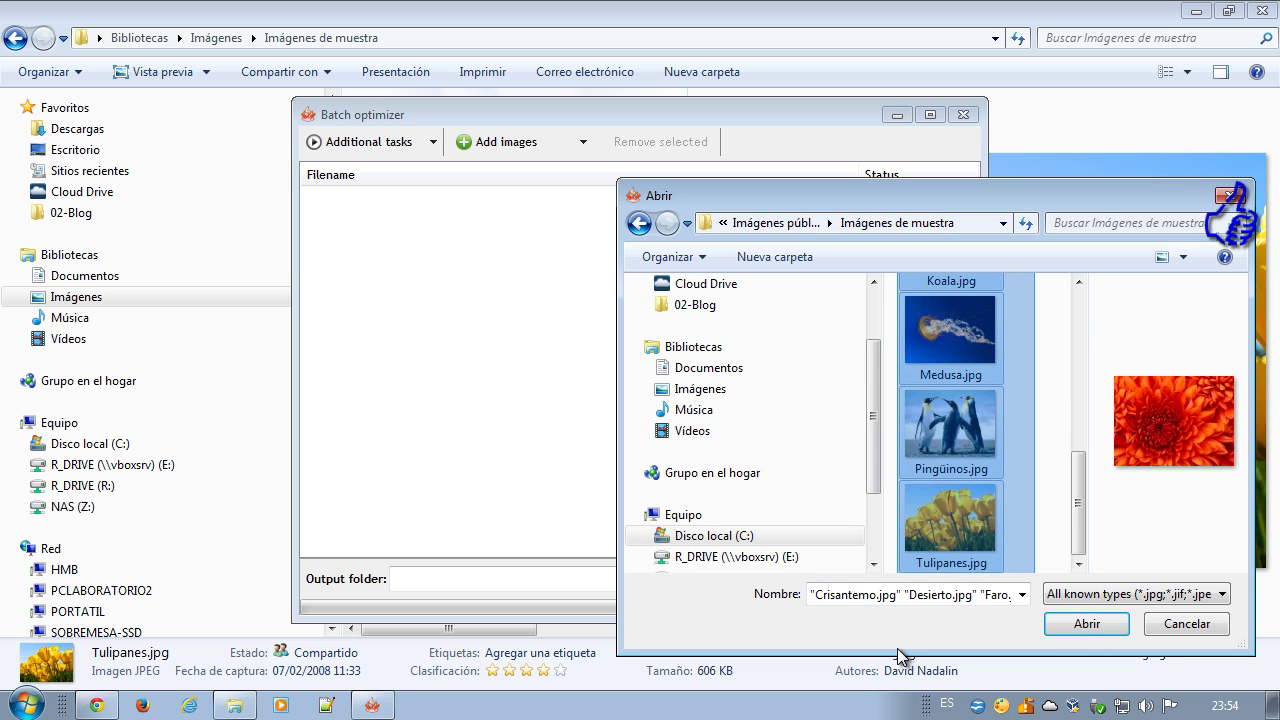
{"action": "left_click", "coordinate": [1095, 623]}
{"action": "left_click_drag", "start_coordinate": [866, 174], "coordinate": [750, 174]}
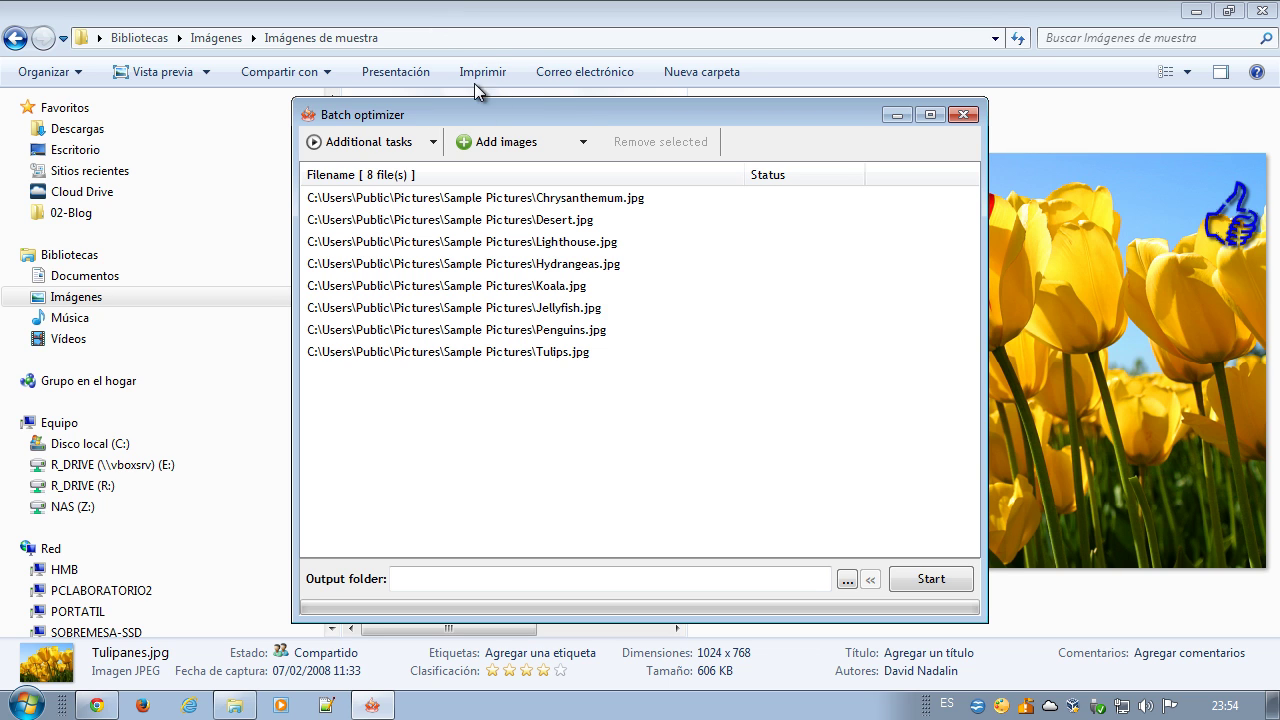
Create a folder named Riot inside Imágenes de muestra and open it.
{"action": "left_click", "coordinate": [352, 100]}
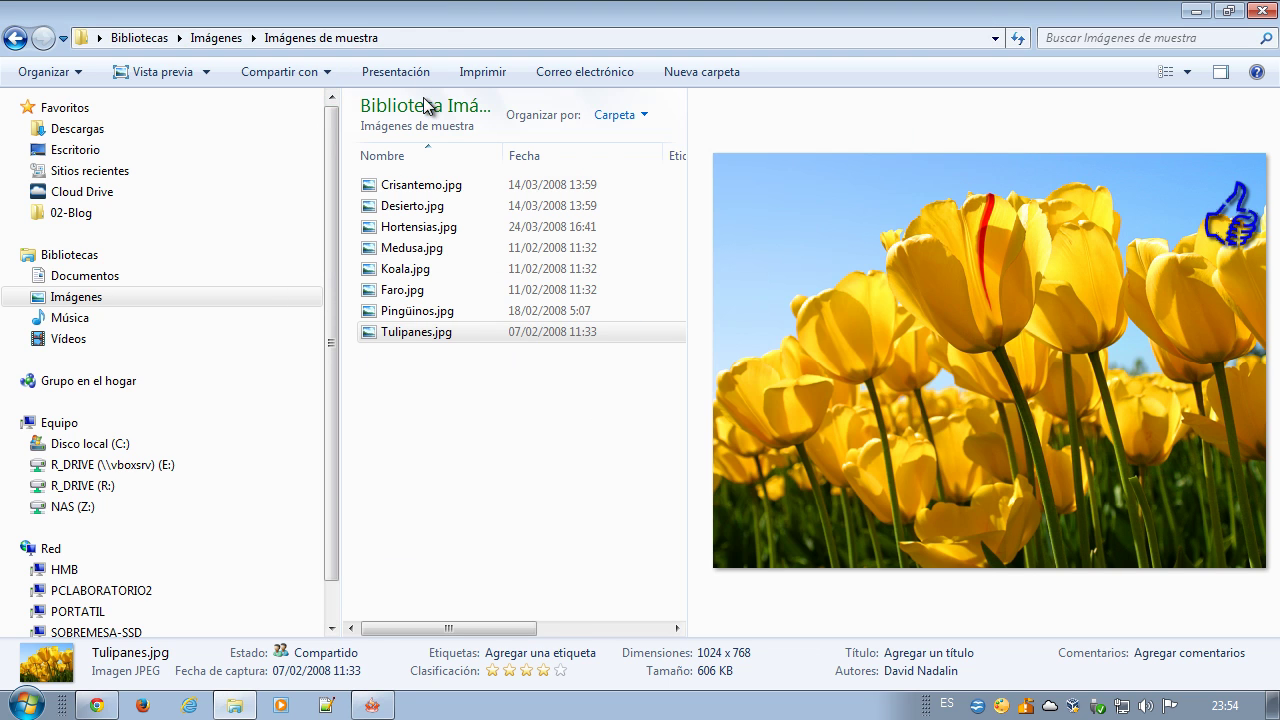
{"action": "left_click", "coordinate": [702, 71]}
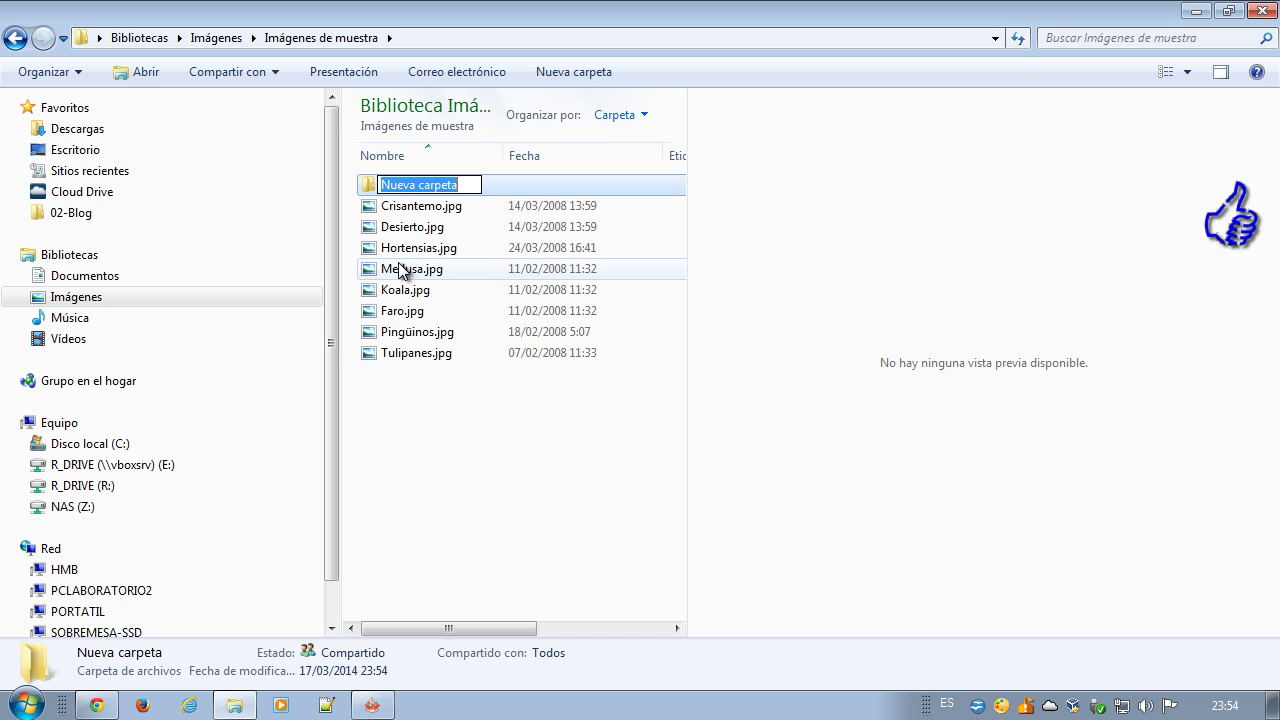
{"action": "type", "text": "Riot"}
{"action": "key", "text": "Return"}
{"action": "key", "text": "Return"}
Copy the new folder's path and set the batch output folder to C:\Users\Public\Pictures\Sample Pictures\Riot.
{"action": "left_click", "coordinate": [460, 42]}
{"action": "key", "text": "ctrl+c"}
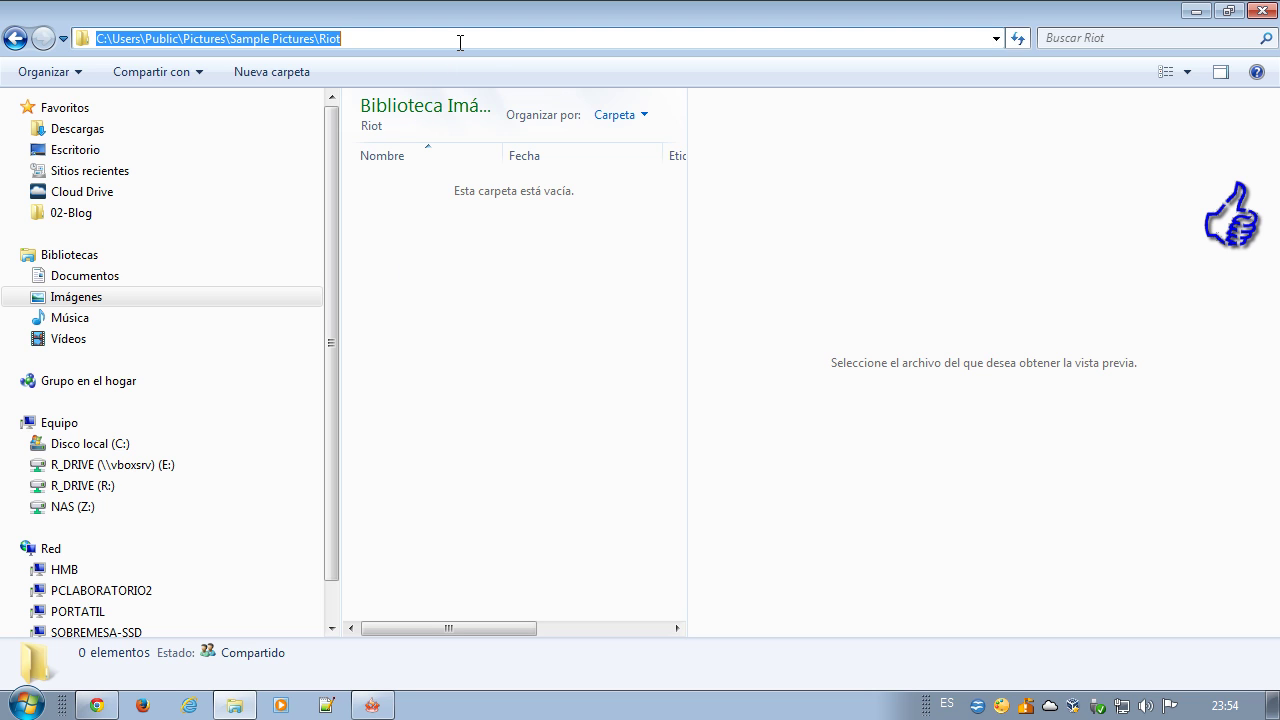
{"action": "left_click", "coordinate": [372, 705]}
{"action": "left_click", "coordinate": [508, 579]}
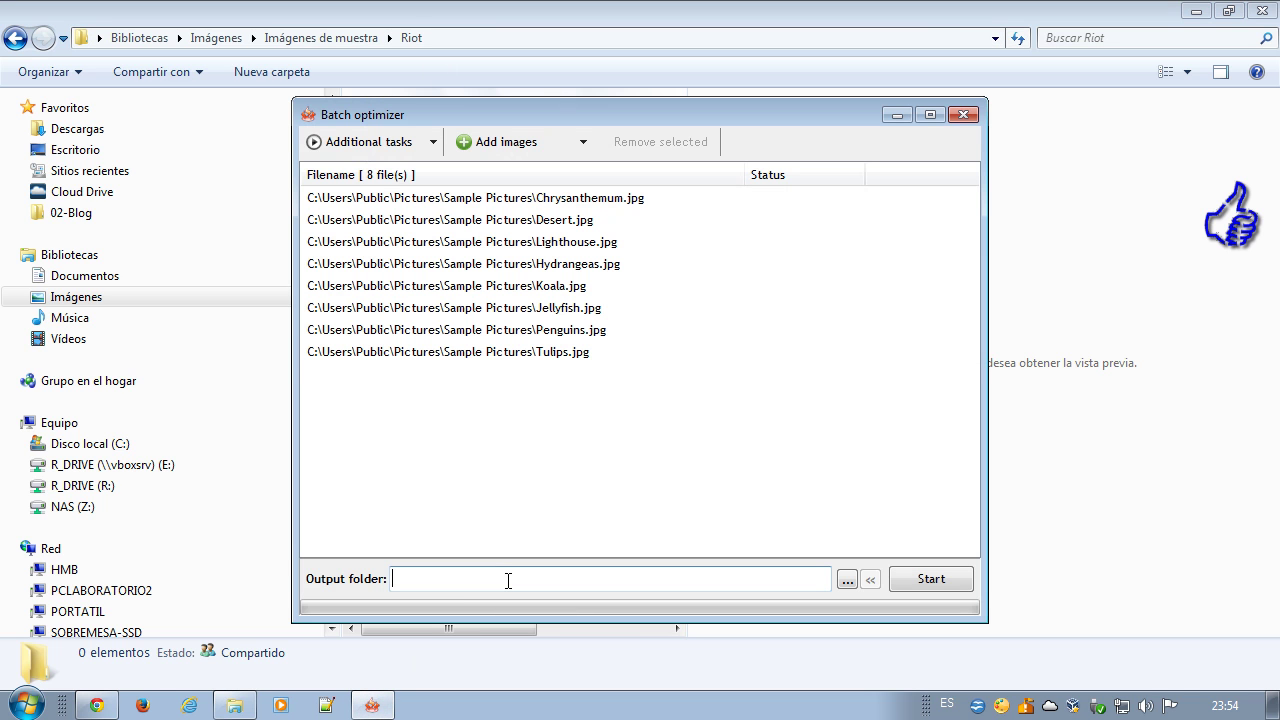
{"action": "key", "text": "ctrl+v"}
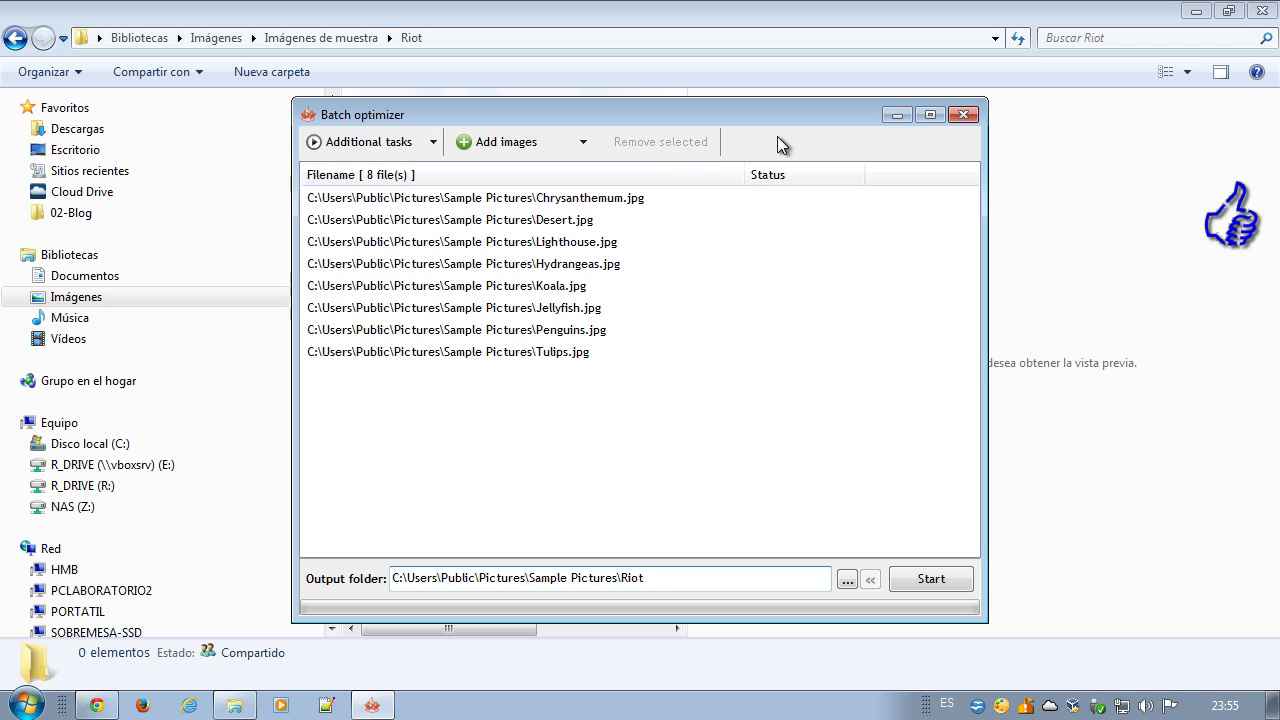
Check the available options for adding images and start the batch optimization of the listed files.
{"action": "left_click", "coordinate": [572, 200]}
{"action": "left_click", "coordinate": [833, 382]}
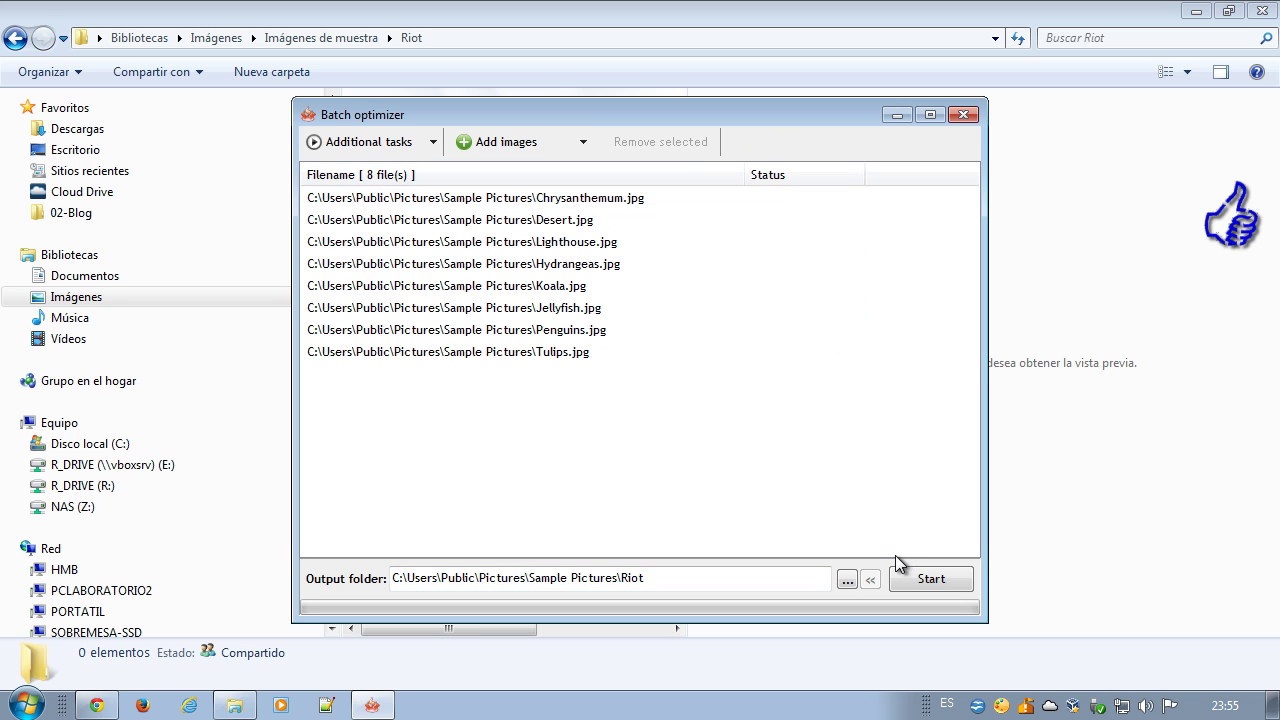
{"action": "left_click", "coordinate": [583, 141]}
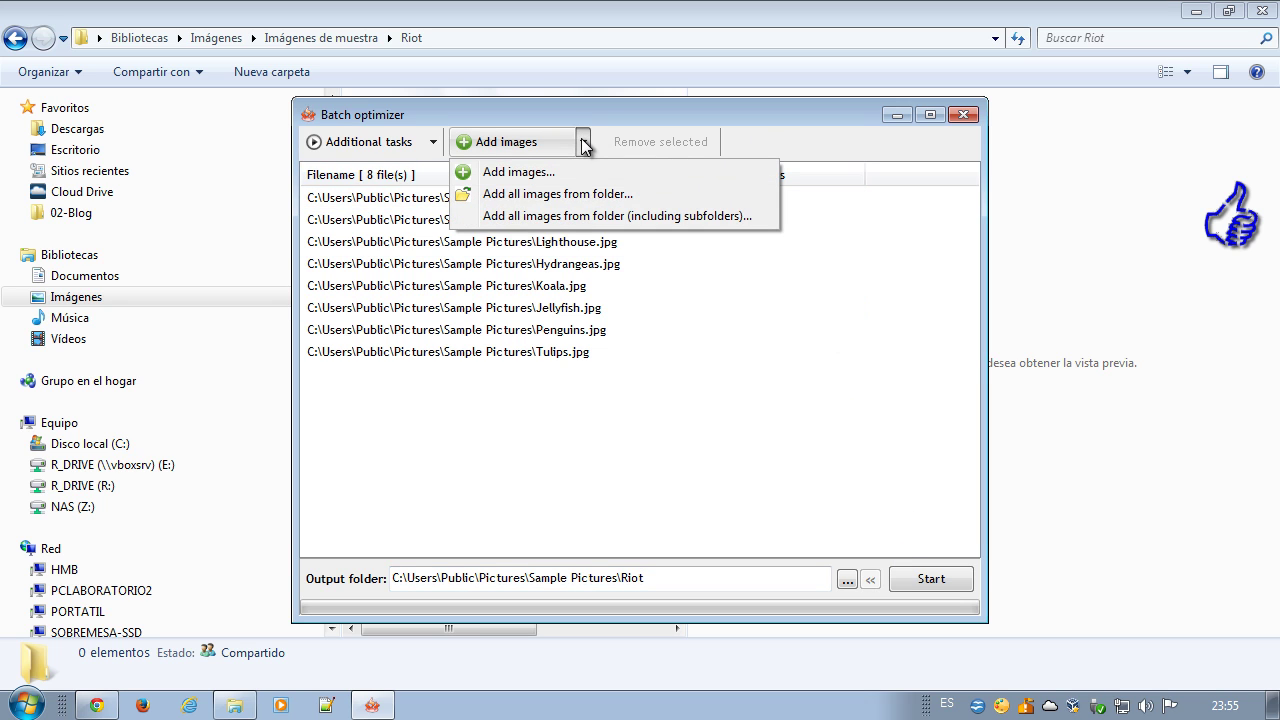
{"action": "left_click", "coordinate": [584, 114]}
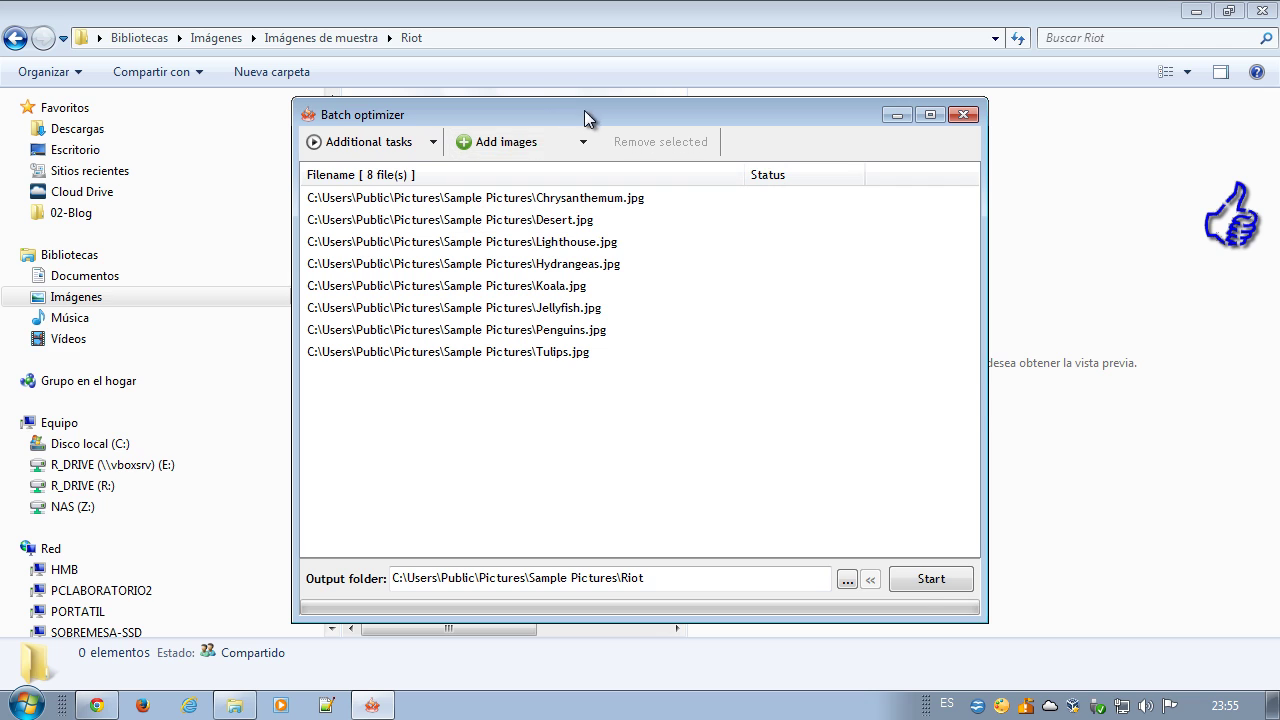
{"action": "left_click", "coordinate": [916, 576]}
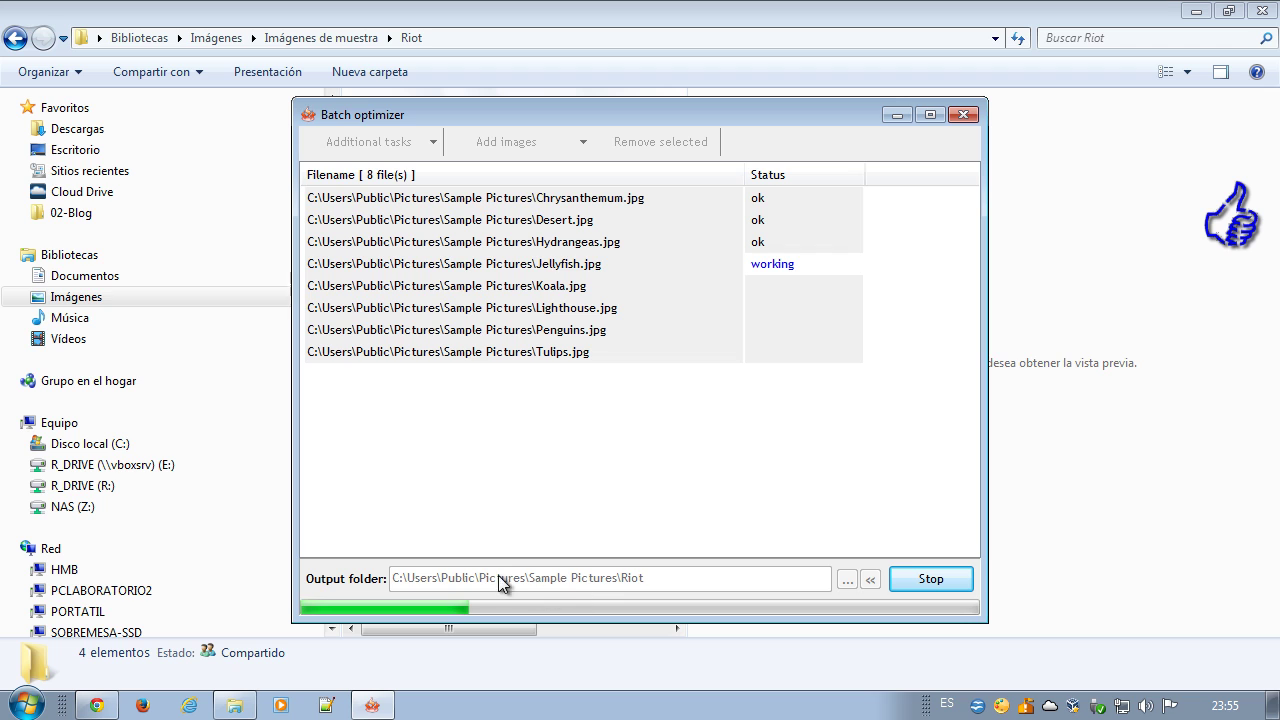
Inspect the optimized PNG files in the Riot folder with the preview pane hidden to compare their sizes.
{"action": "left_click", "coordinate": [568, 12]}
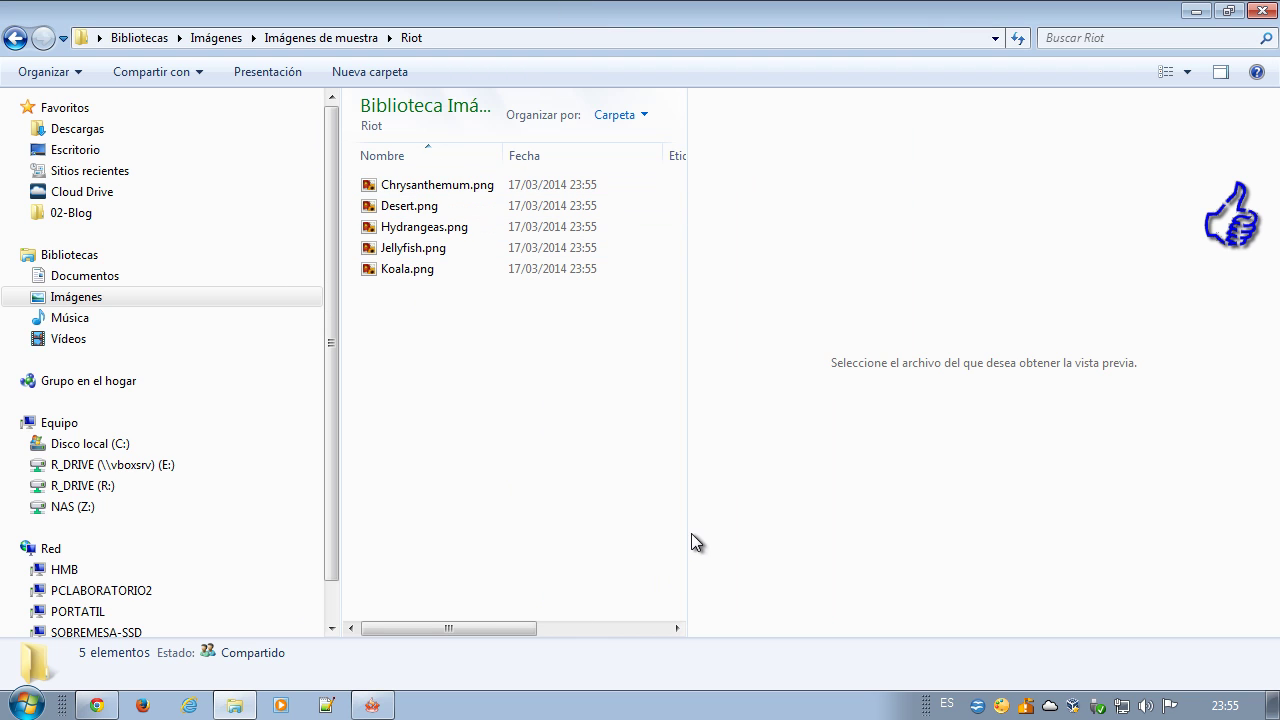
{"action": "left_click", "coordinate": [1220, 72]}
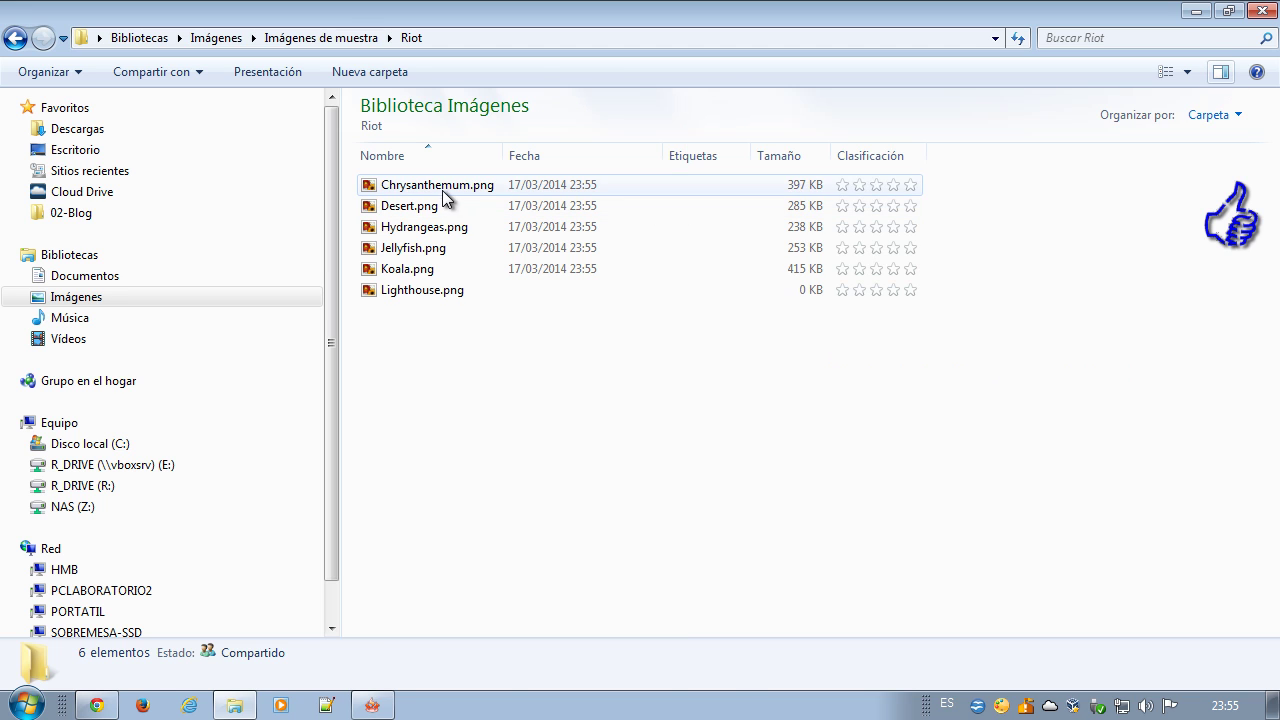
{"action": "left_click", "coordinate": [444, 192]}
{"action": "left_click", "coordinate": [425, 207]}
{"action": "left_click", "coordinate": [410, 228]}
{"action": "left_click", "coordinate": [408, 249]}
{"action": "left_click", "coordinate": [405, 270]}
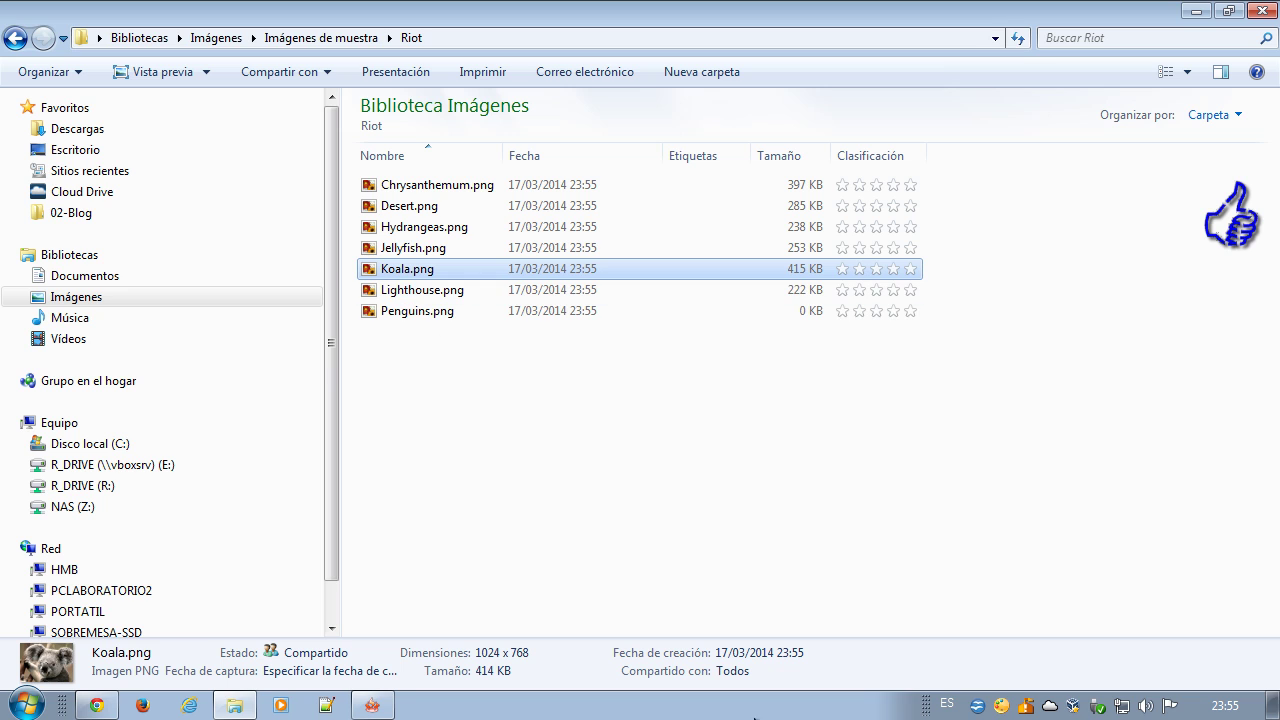
Check the batch status in RIOT and select all the optimized PNG files in the Riot folder to view their total size.
{"action": "left_click", "coordinate": [372, 705]}
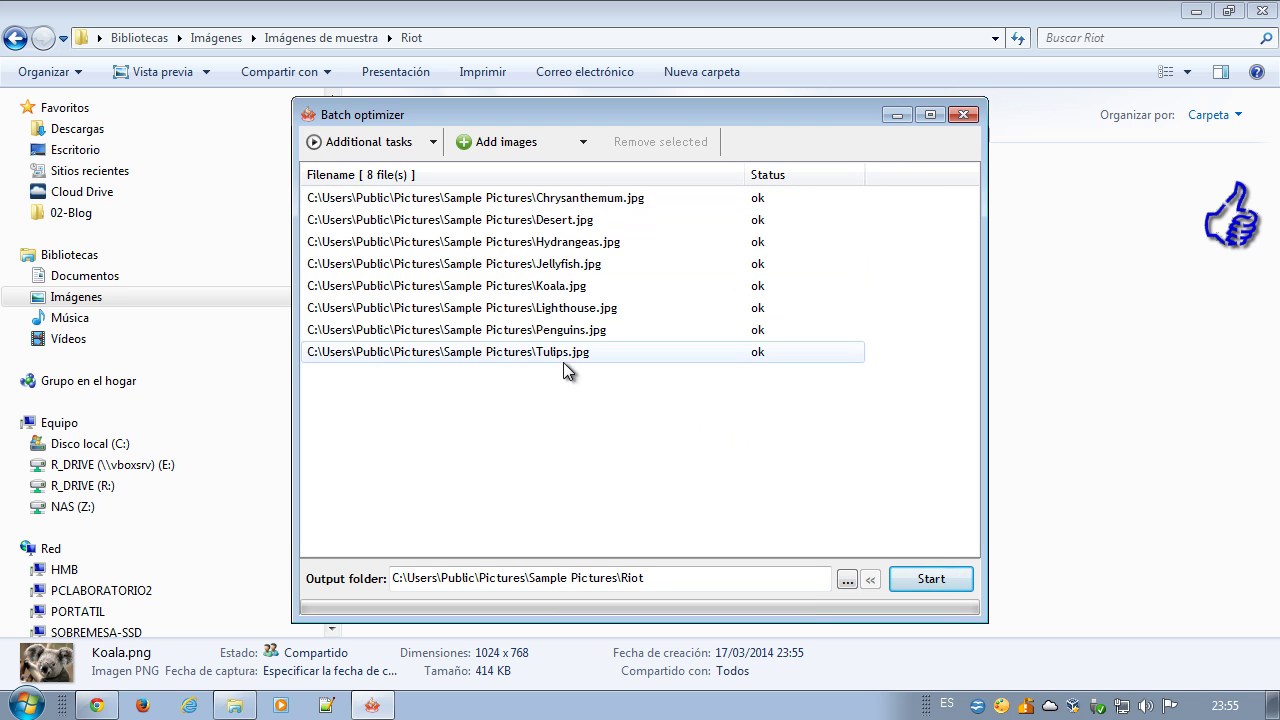
{"action": "left_click_drag", "start_coordinate": [687, 109], "coordinate": [894, 135]}
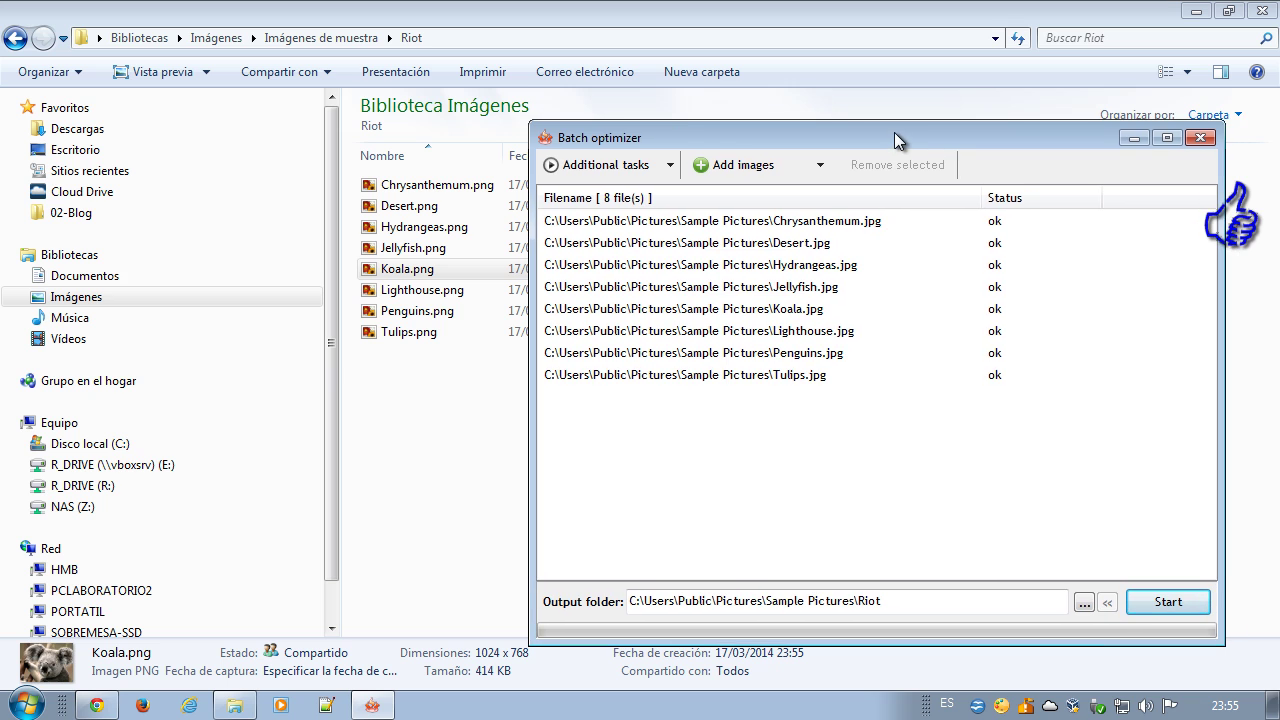
{"action": "left_click", "coordinate": [461, 401]}
{"action": "left_click_drag", "start_coordinate": [461, 401], "coordinate": [368, 180]}
{"action": "right_click", "coordinate": [390, 211]}
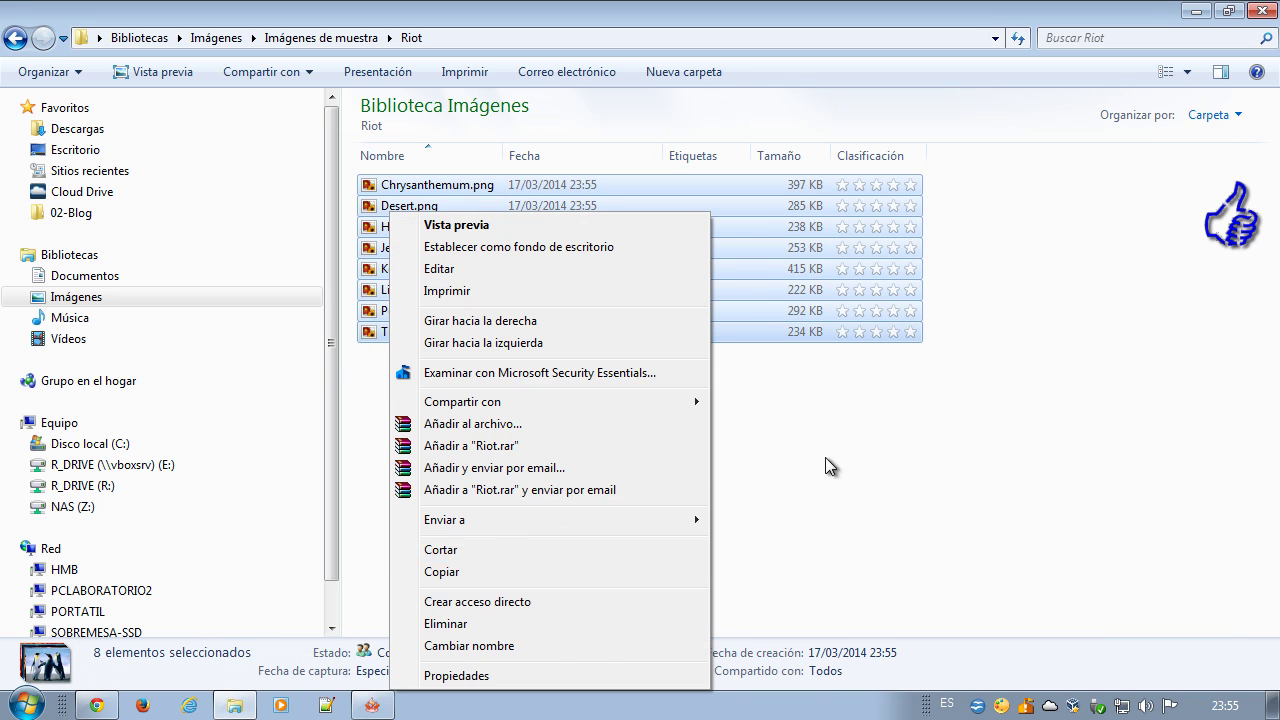
{"action": "left_click", "coordinate": [401, 552]}
{"action": "left_click_drag", "start_coordinate": [467, 380], "coordinate": [368, 184]}
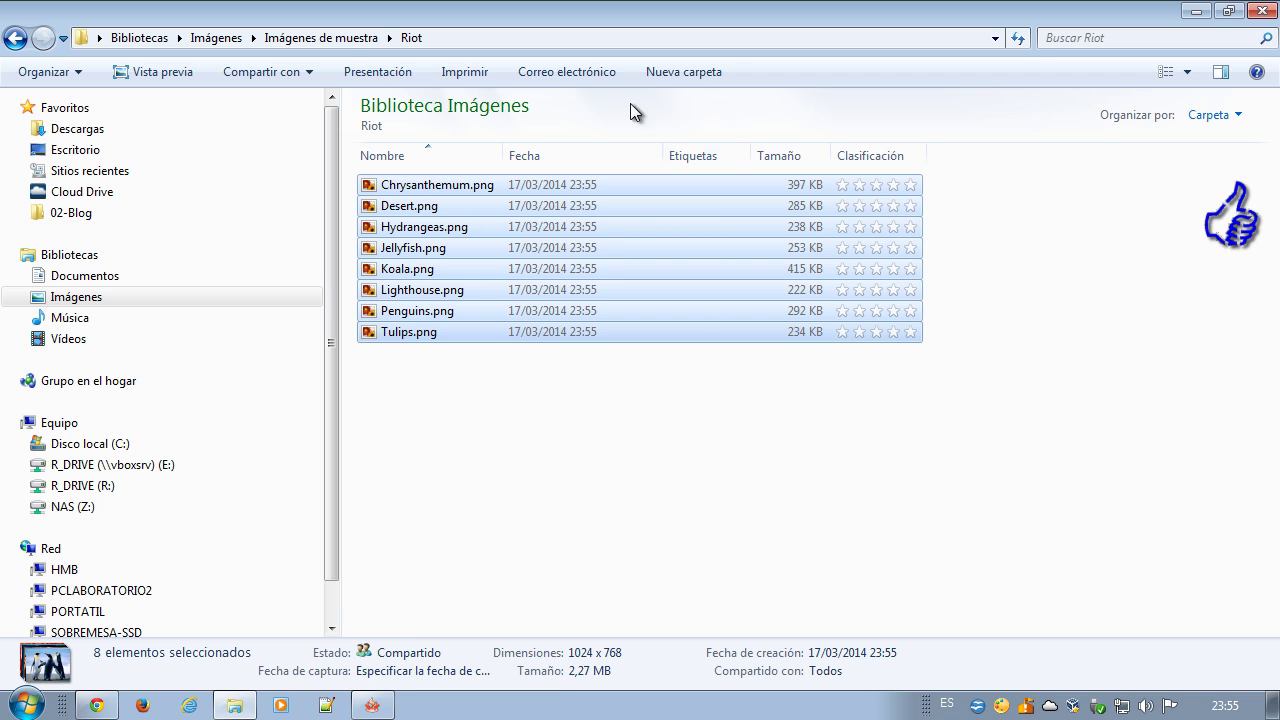
Select the eight original JPG images in the Imágenes de muestra folder to view their total size.
{"action": "left_click", "coordinate": [347, 35]}
{"action": "left_click_drag", "start_coordinate": [478, 405], "coordinate": [378, 216]}
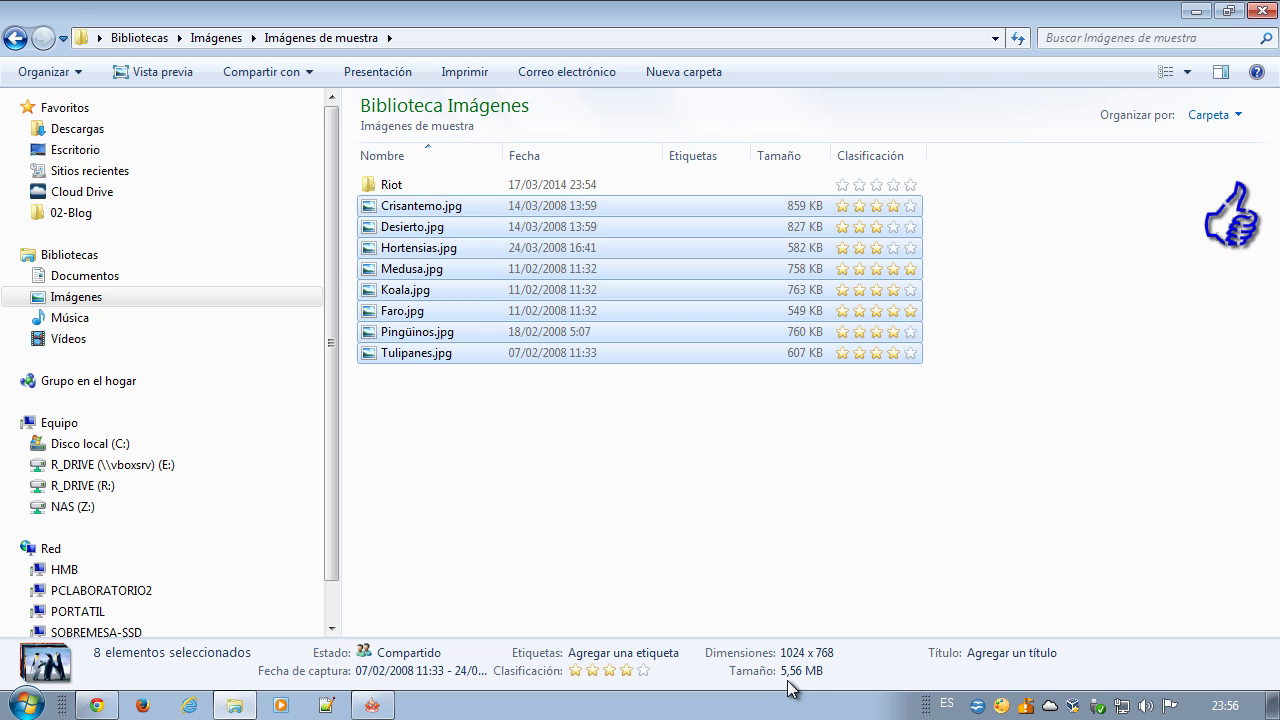
Open Chrysanthemum.png from the Riot folder and browse the optimized images forward and back to check their visual quality.
{"action": "double_click", "coordinate": [391, 184]}
{"action": "left_click", "coordinate": [413, 193]}
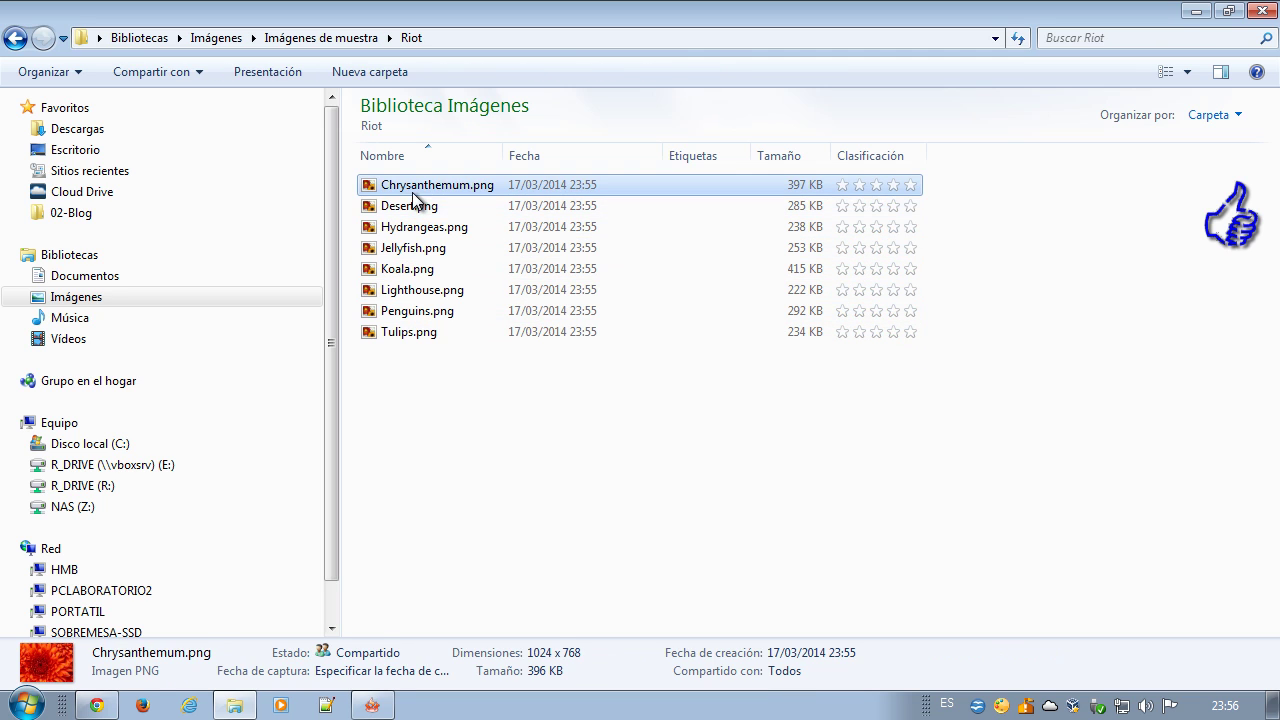
{"action": "double_click", "coordinate": [413, 193]}
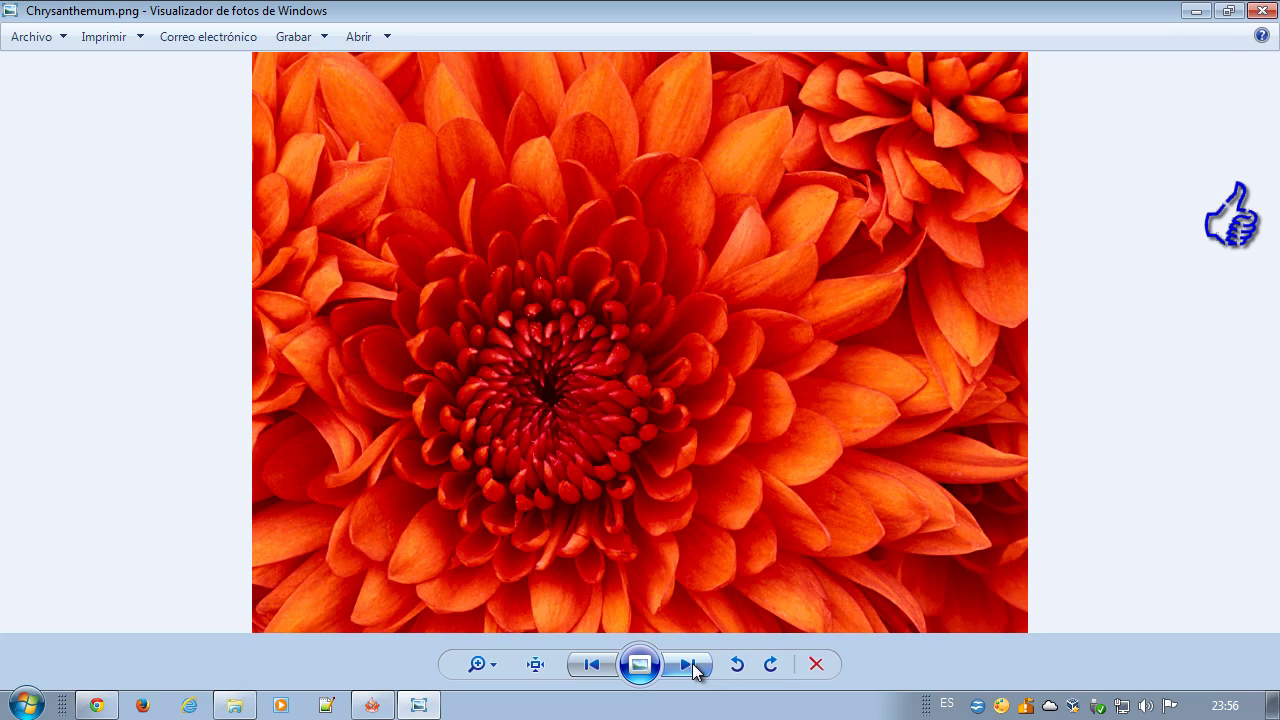
{"action": "left_click", "coordinate": [692, 663]}
{"action": "left_click", "coordinate": [691, 662]}
{"action": "left_click", "coordinate": [691, 662]}
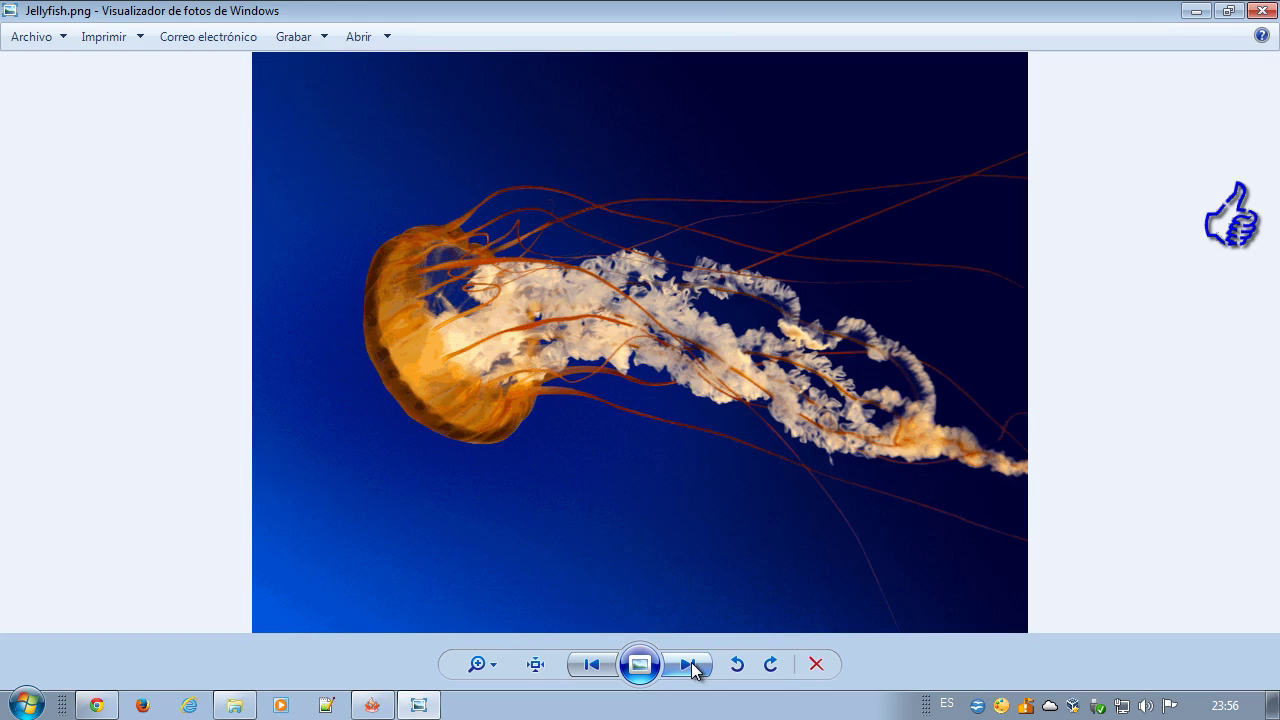
{"action": "left_click", "coordinate": [691, 662]}
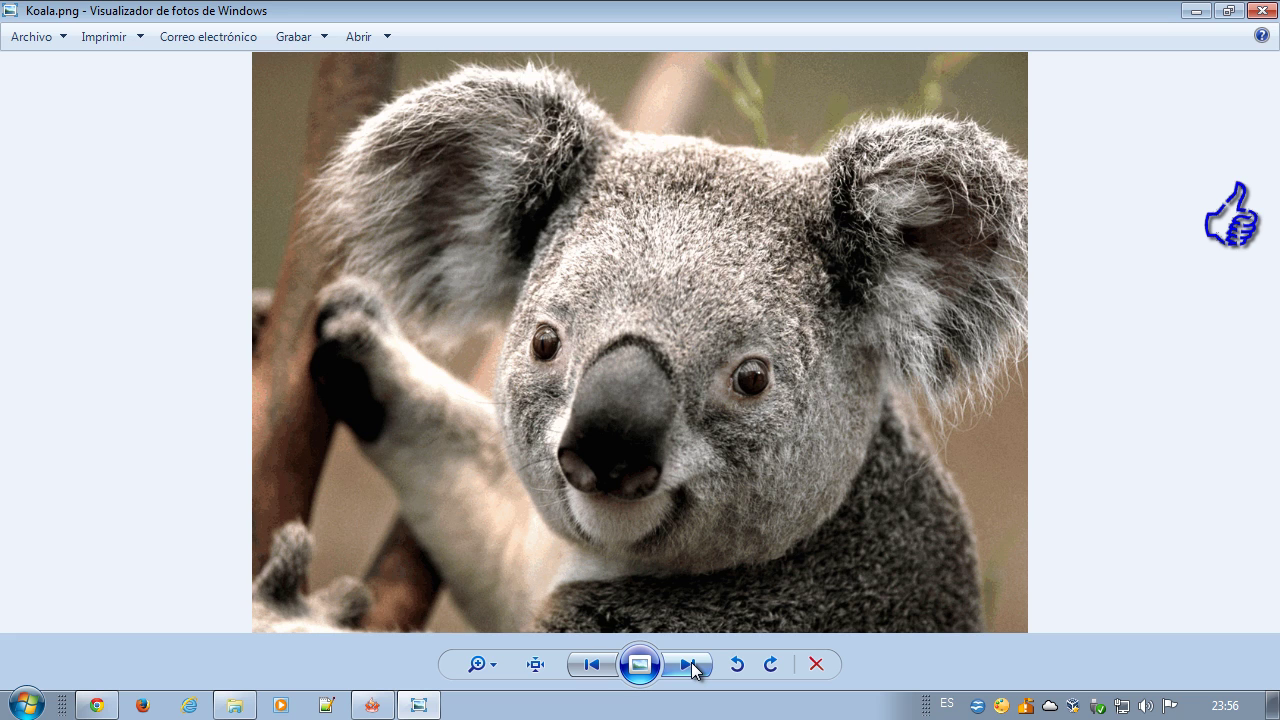
{"action": "left_click", "coordinate": [691, 662]}
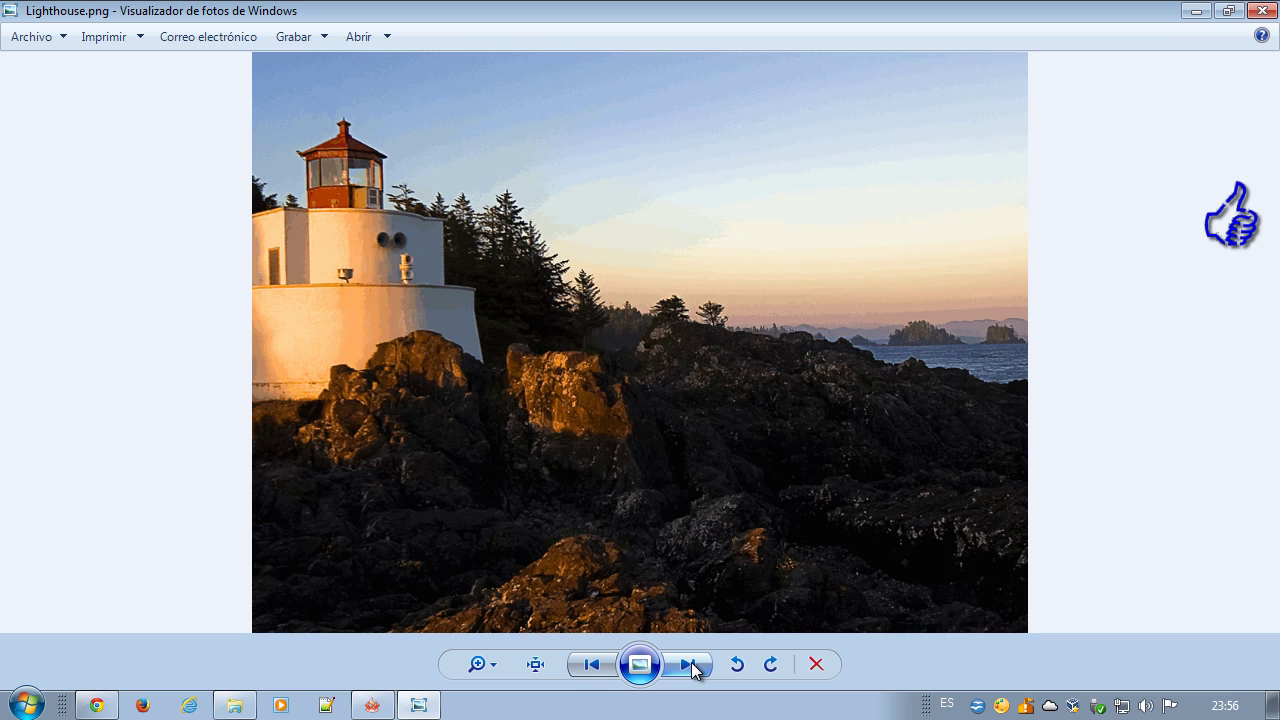
{"action": "left_click", "coordinate": [600, 668]}
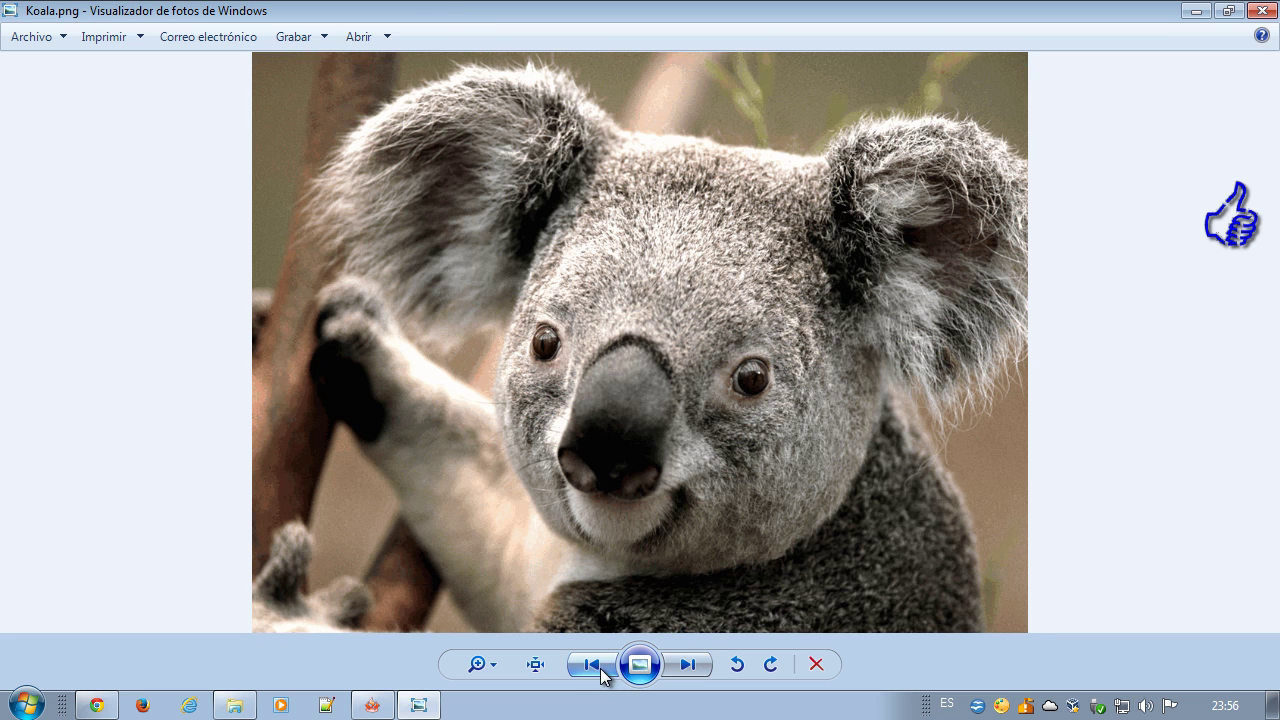
{"action": "left_click", "coordinate": [600, 668]}
{"action": "left_click", "coordinate": [600, 668]}
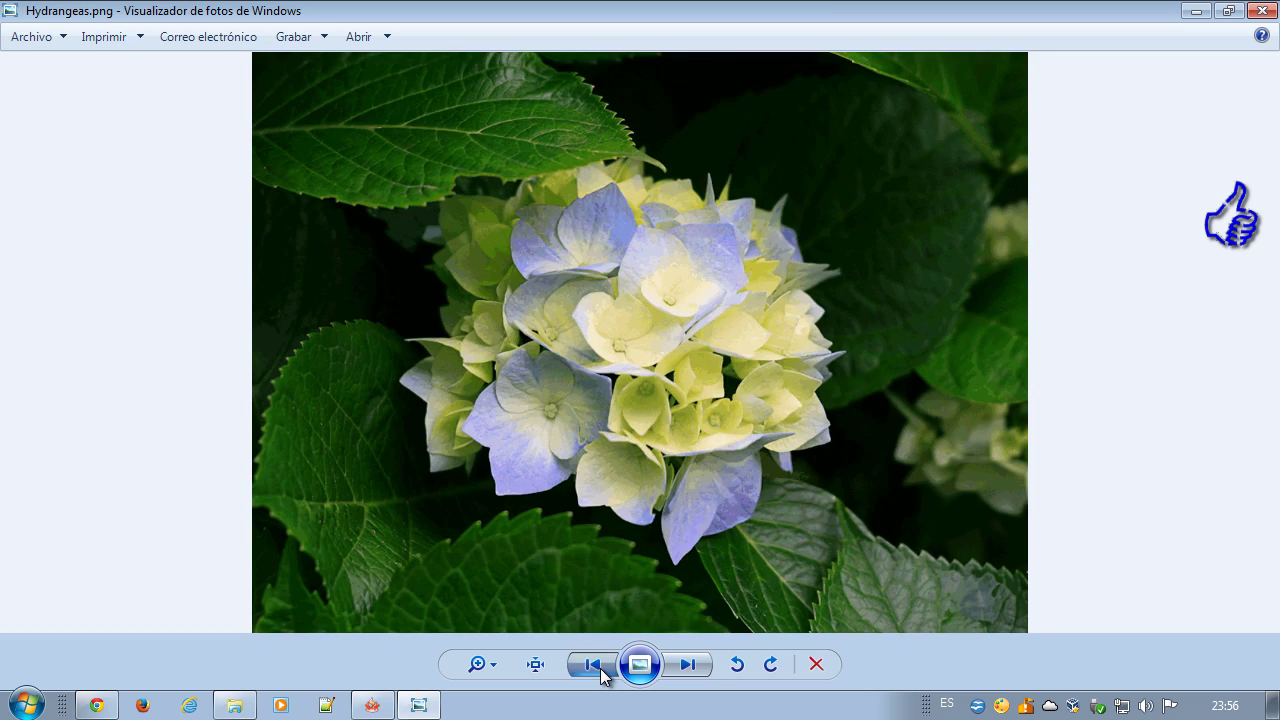
{"action": "left_click", "coordinate": [600, 668]}
{"action": "left_click", "coordinate": [600, 668]}
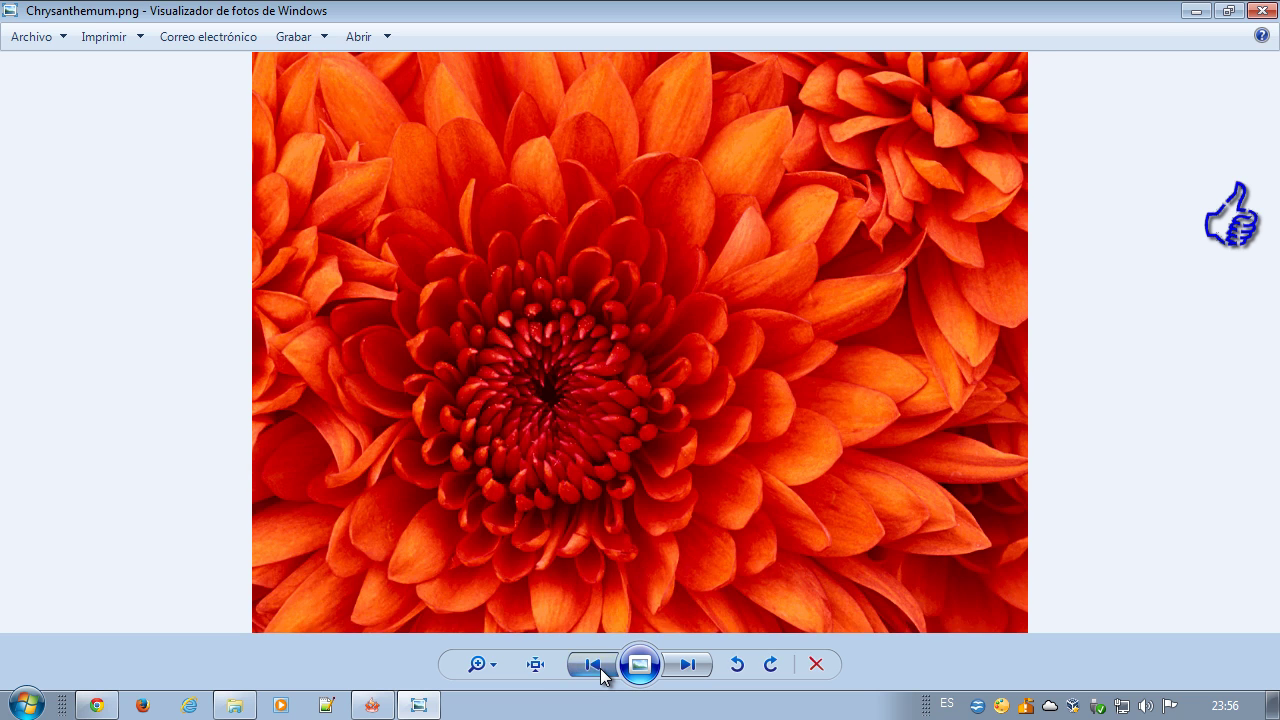
{"action": "left_click", "coordinate": [600, 668]}
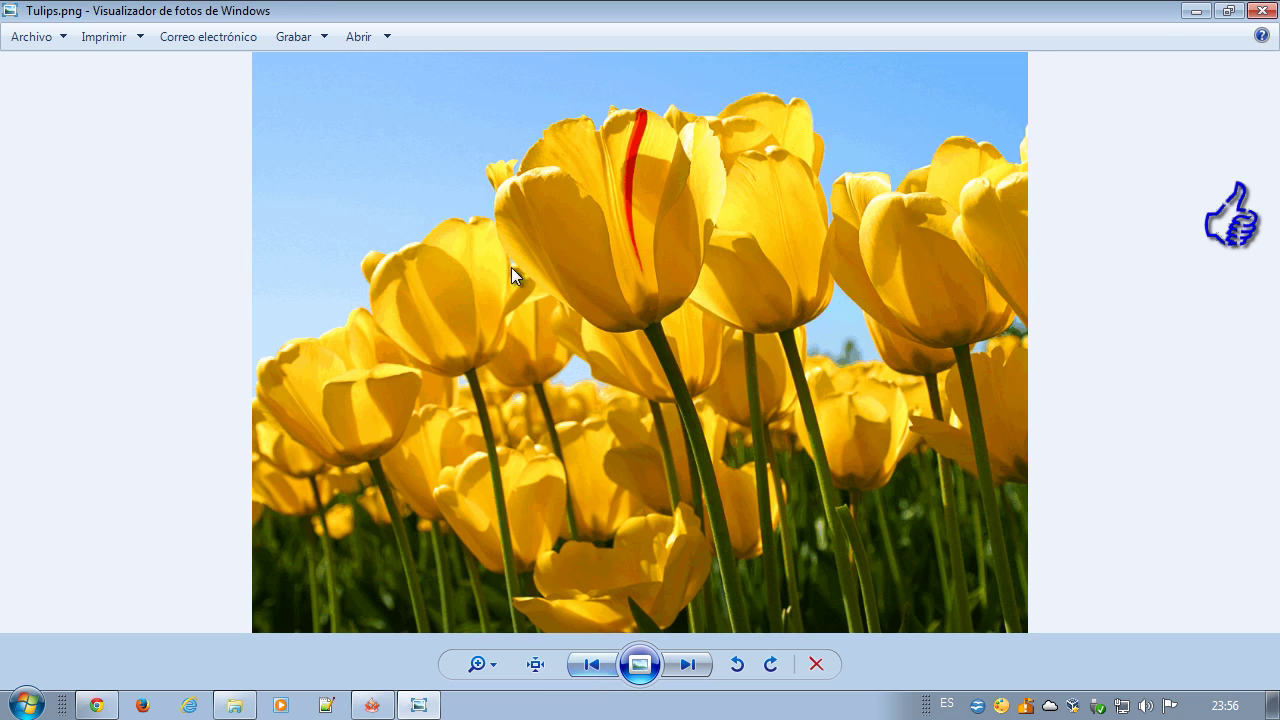
{"action": "left_click", "coordinate": [1268, 8]}
Switch back to RIOT, close the batch optimizer and reposition the main window.
{"action": "left_click", "coordinate": [388, 708]}
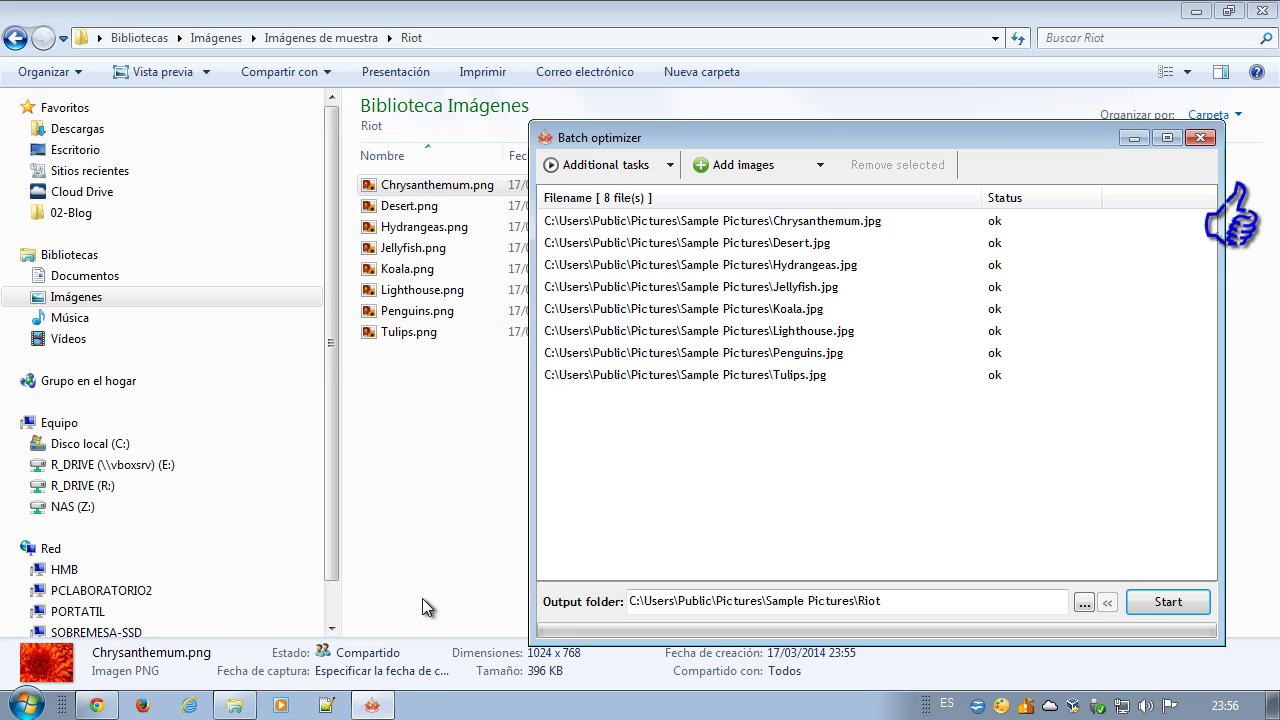
{"action": "left_click", "coordinate": [1201, 137]}
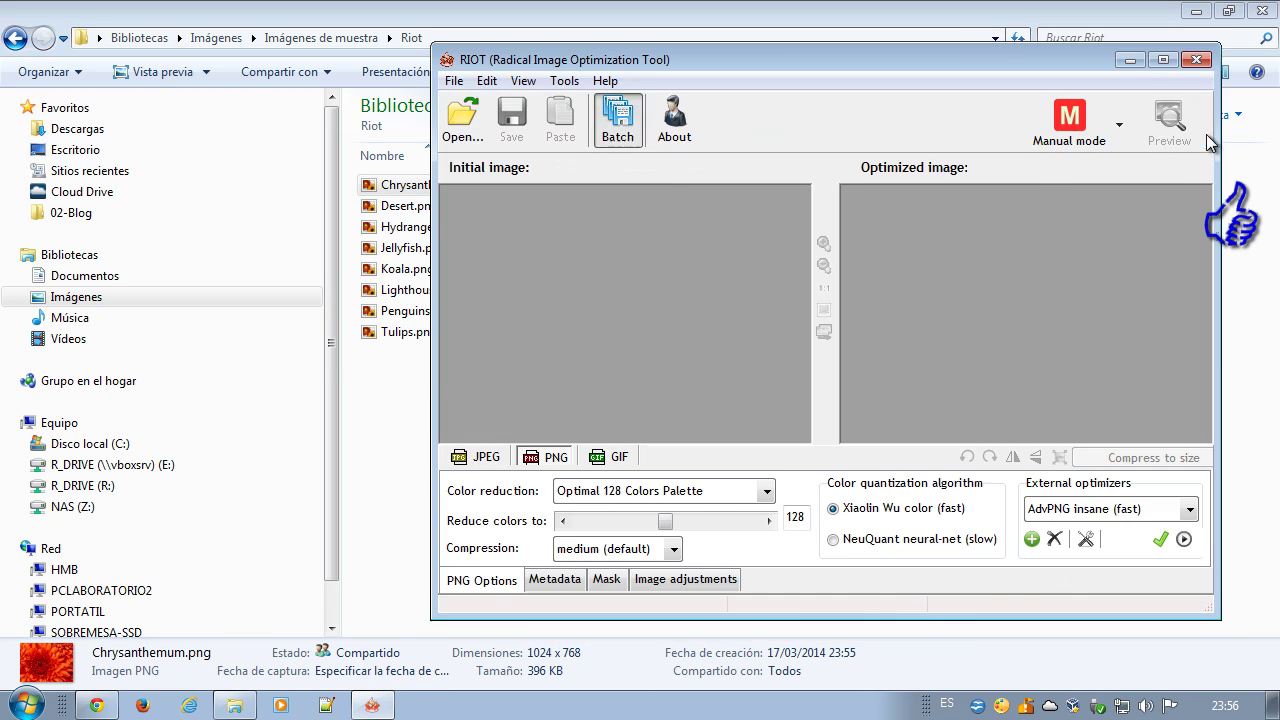
{"action": "left_click_drag", "start_coordinate": [834, 61], "coordinate": [777, 70]}
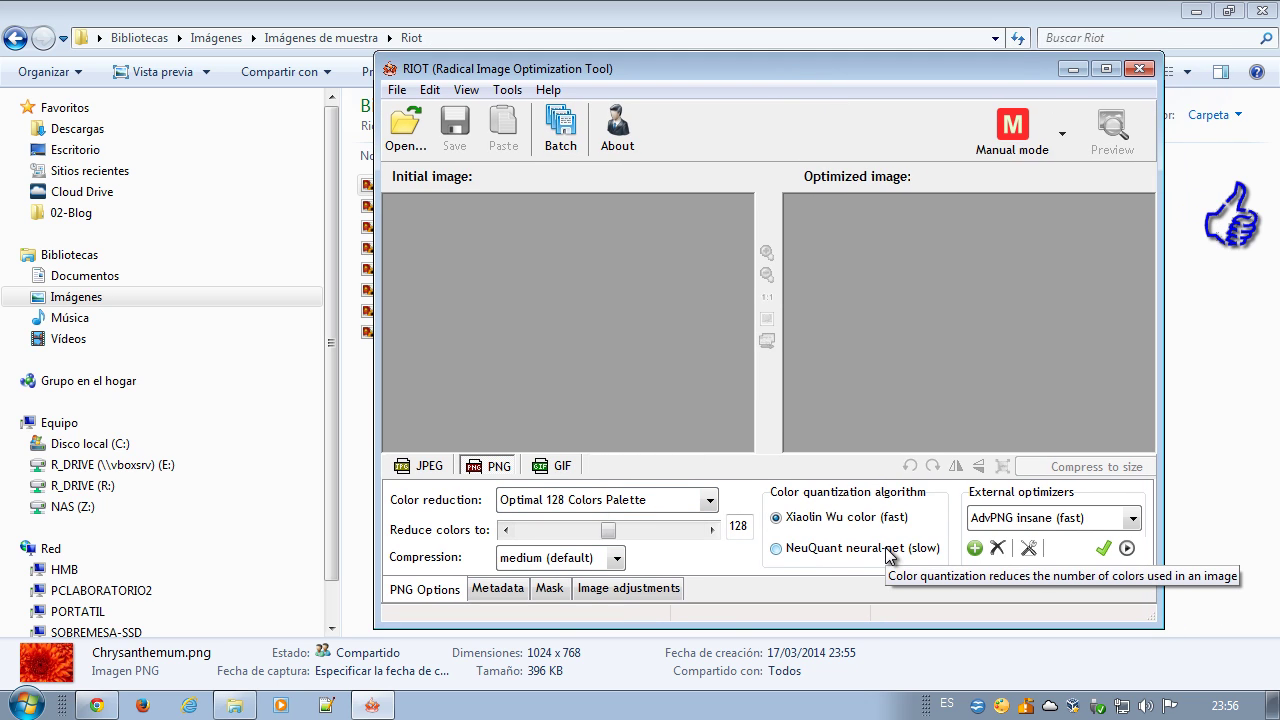
Review the metadata, mask and image adjustment settings, ending on the PNG options.
{"action": "left_click", "coordinate": [497, 589]}
{"action": "left_click", "coordinate": [549, 589]}
{"action": "left_click", "coordinate": [624, 590]}
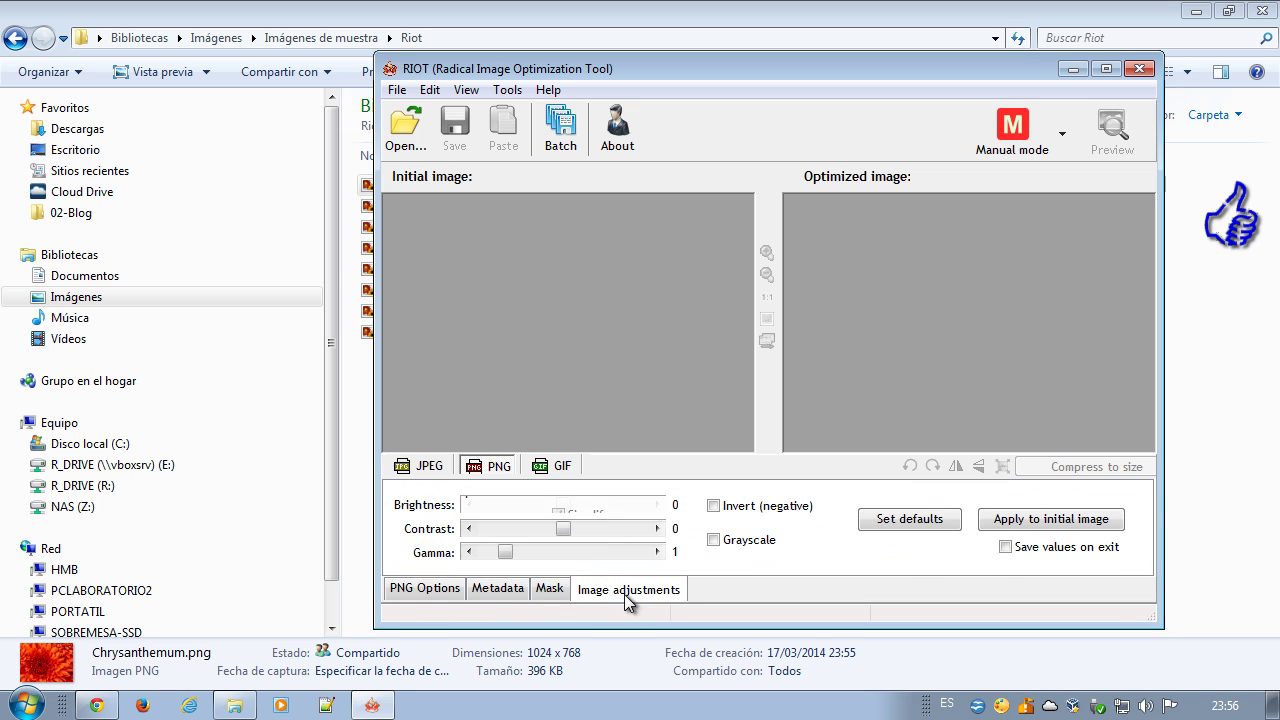
{"action": "left_click", "coordinate": [440, 595]}
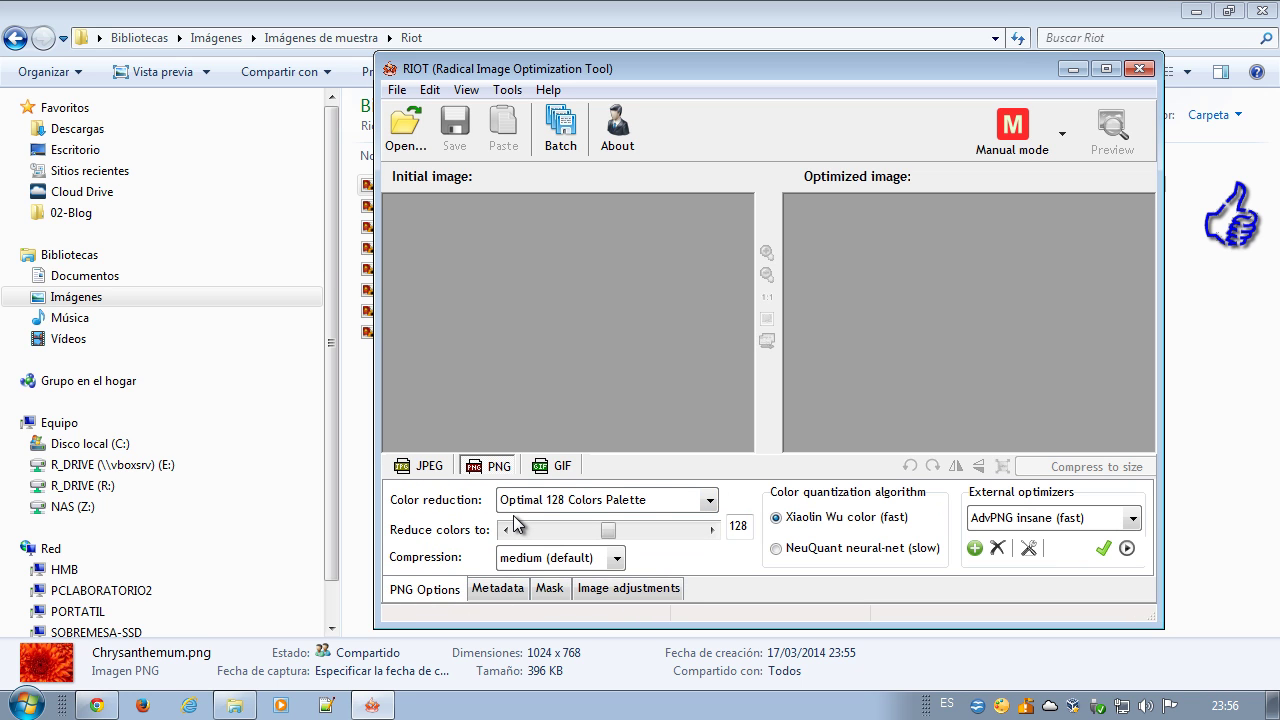